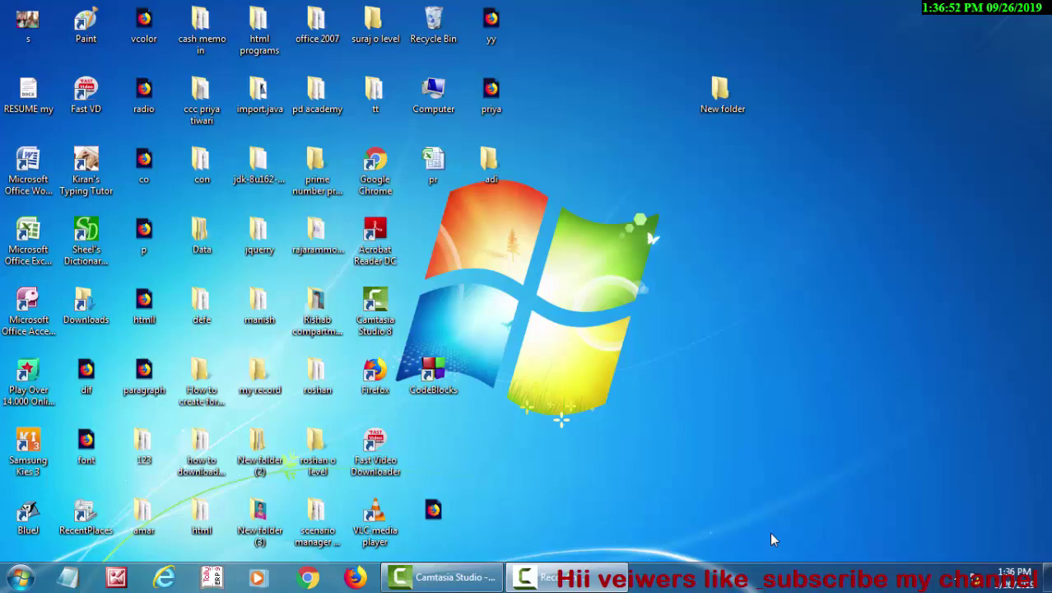
- Launch Access from the desktop shortcut and create the blank database Database79
{"action": "key", "text": "Up"}
{"action": "key", "text": "Up"}
{"action": "key", "text": "Up"}
{"action": "key", "text": "Return"}
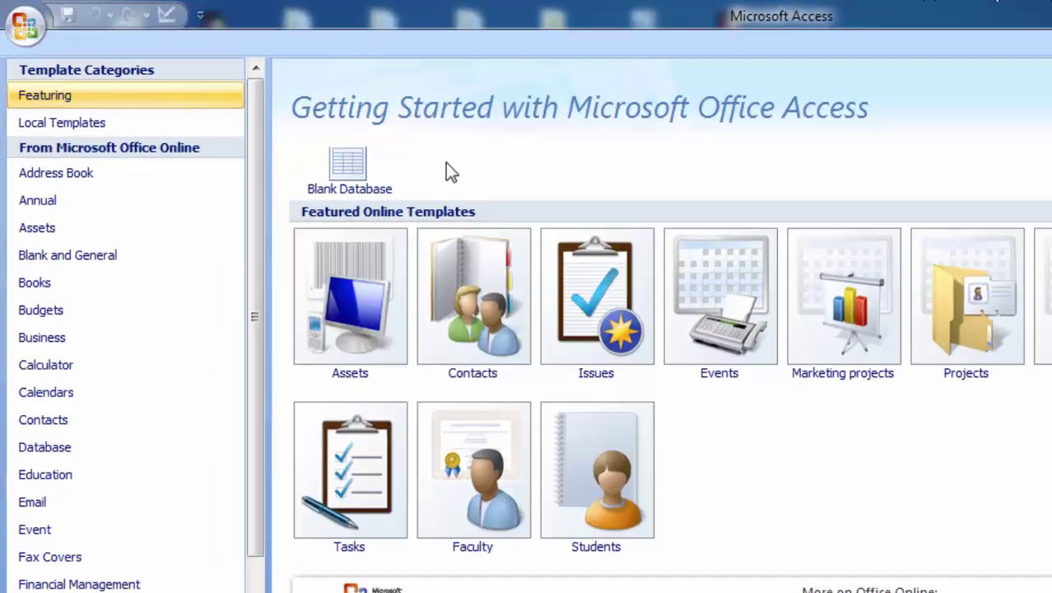
{"action": "left_click", "coordinate": [362, 165]}
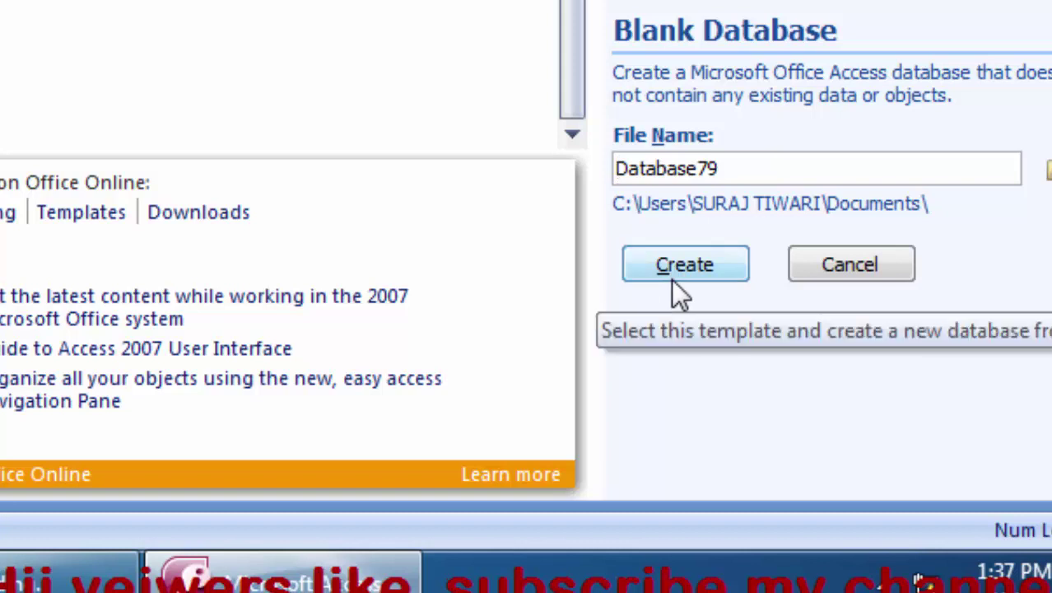
{"action": "left_click", "coordinate": [671, 278]}
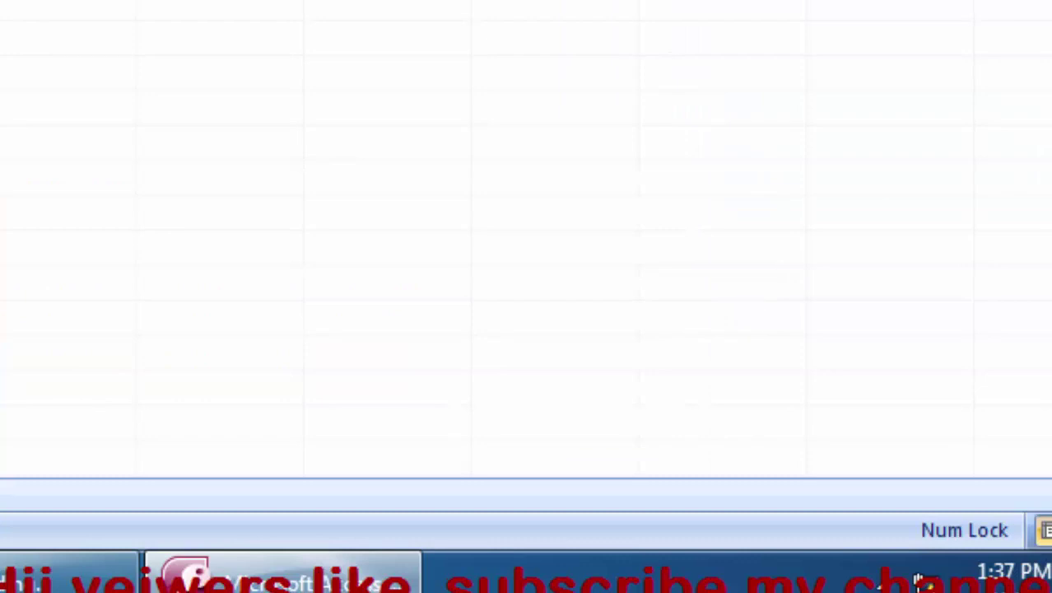
- Switch the new table to Design View, save it as GstBill, and name the first field CustomerId
{"action": "left_click", "coordinate": [52, 189]}
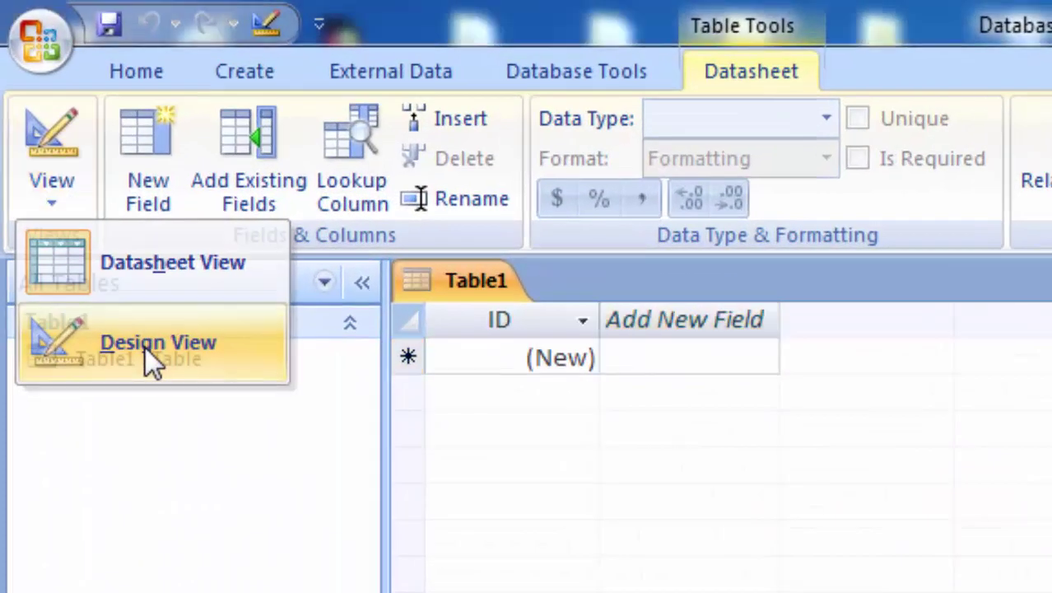
{"action": "left_click", "coordinate": [145, 346]}
{"action": "type", "text": "GstBill"}
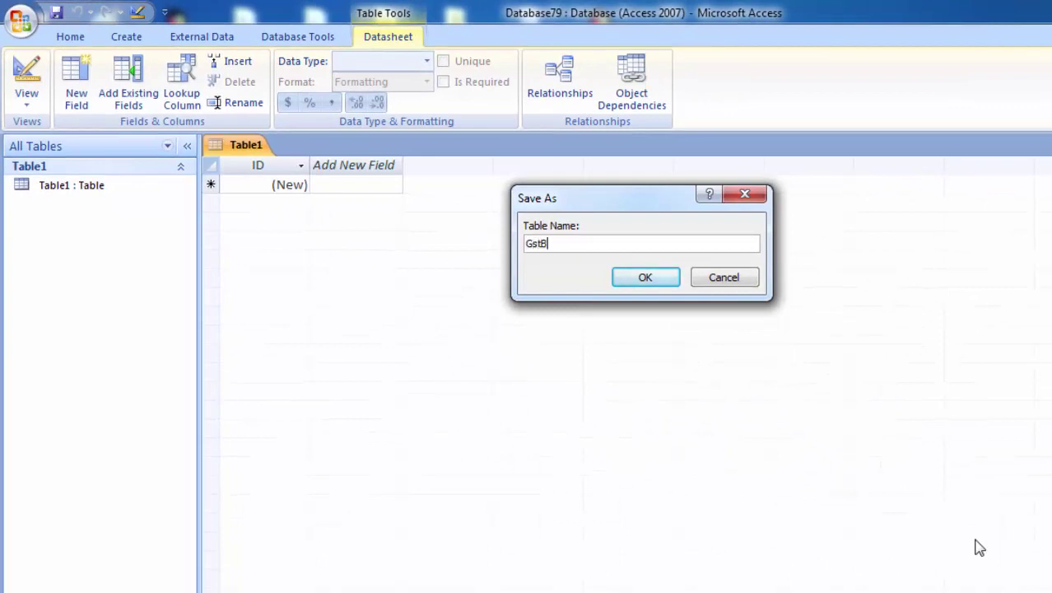
{"action": "key", "text": "Return"}
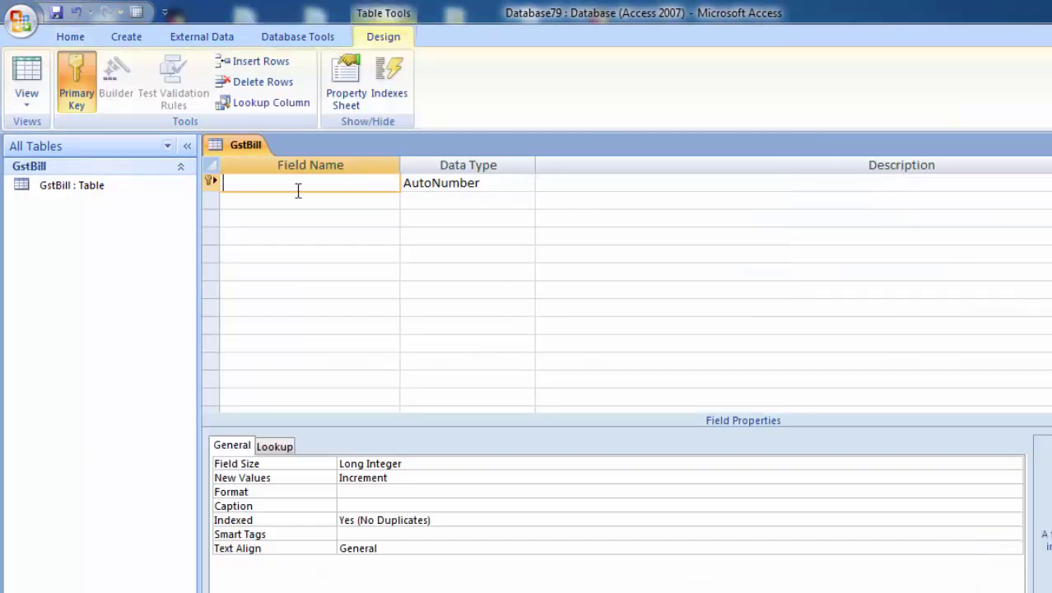
{"action": "type", "text": "Custo"}
{"action": "type", "text": "merI"}
{"action": "type", "text": "d"}
{"action": "key", "text": "Tab"}
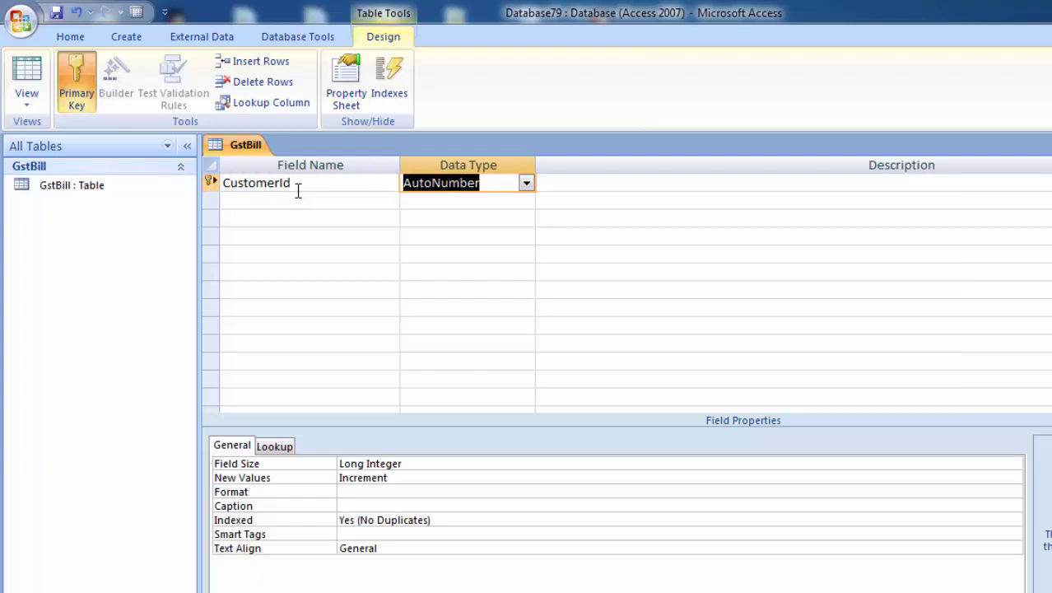
- Add Customer Name and Customer Address fields
{"action": "left_click", "coordinate": [248, 205]}
{"action": "type", "text": "Custo"}
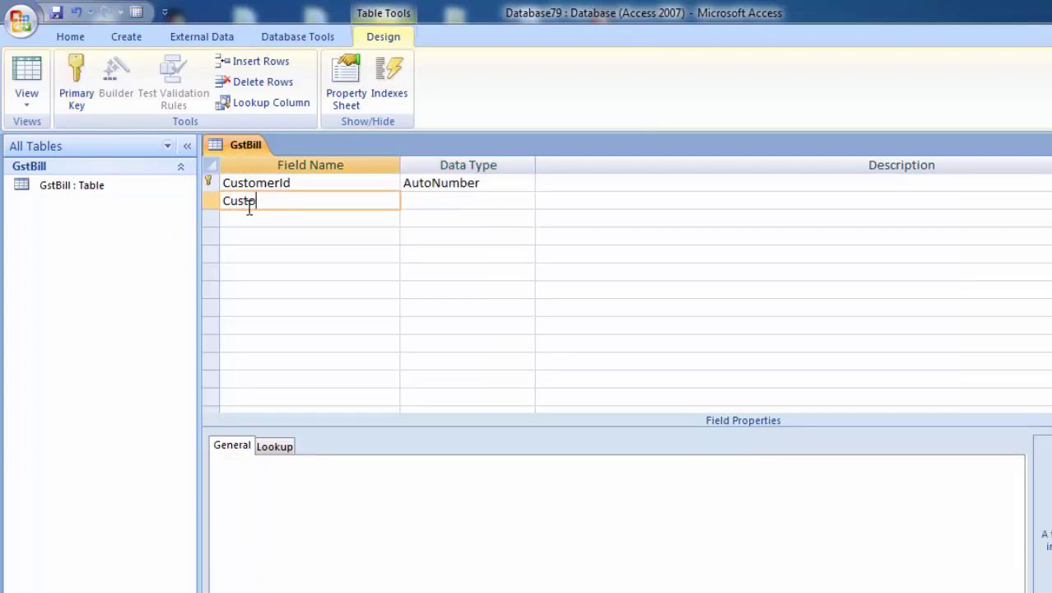
{"action": "type", "text": "mer Na"}
{"action": "type", "text": "m"}
{"action": "type", "text": "e"}
{"action": "left_click", "coordinate": [267, 217]}
{"action": "type", "text": "Cust"}
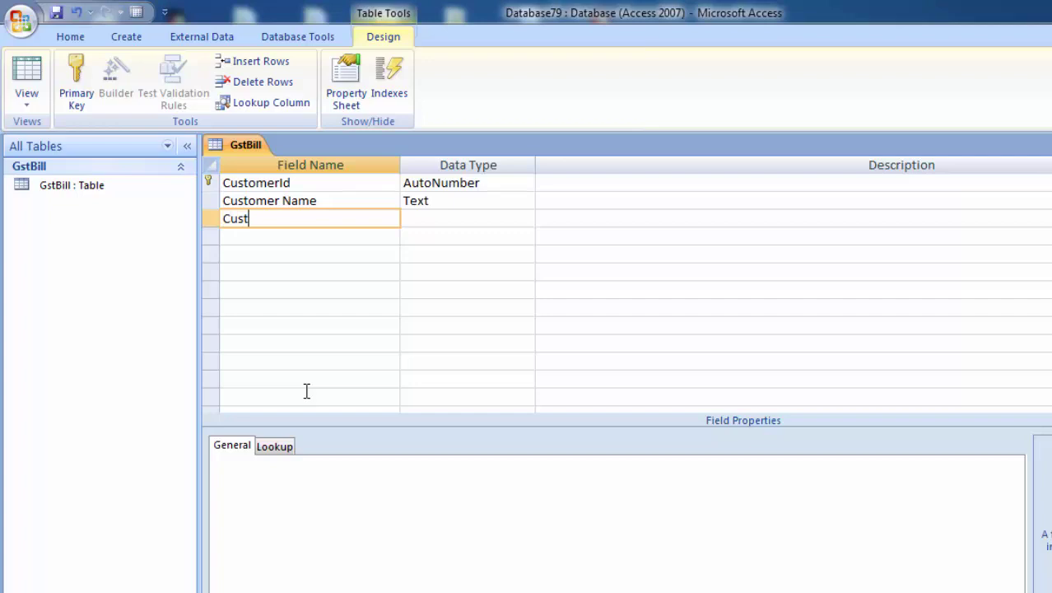
{"action": "type", "text": "omer"}
{"action": "type", "text": " Address"}
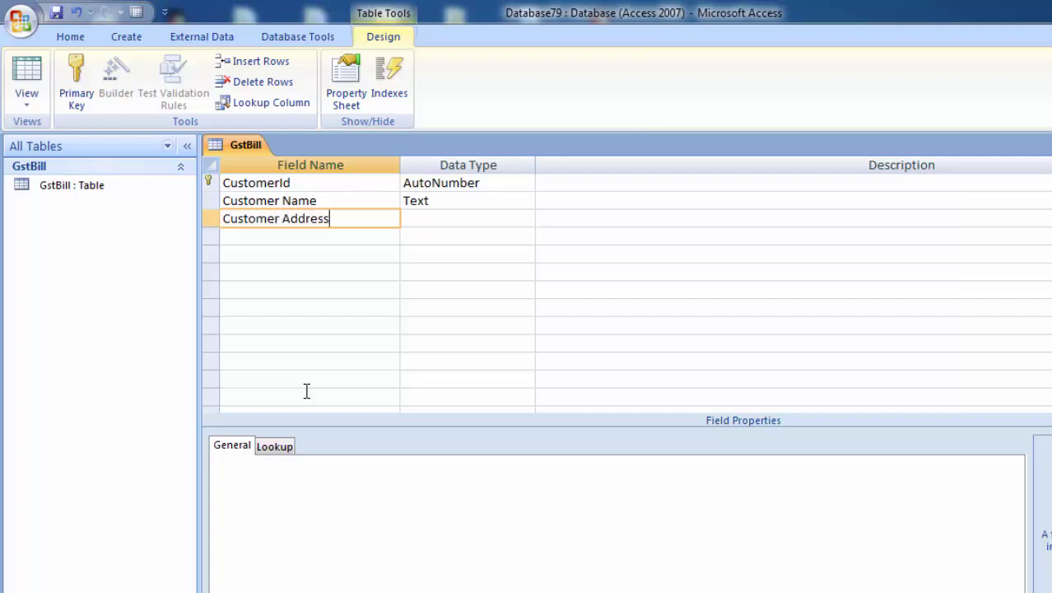
{"action": "key", "text": "Tab"}
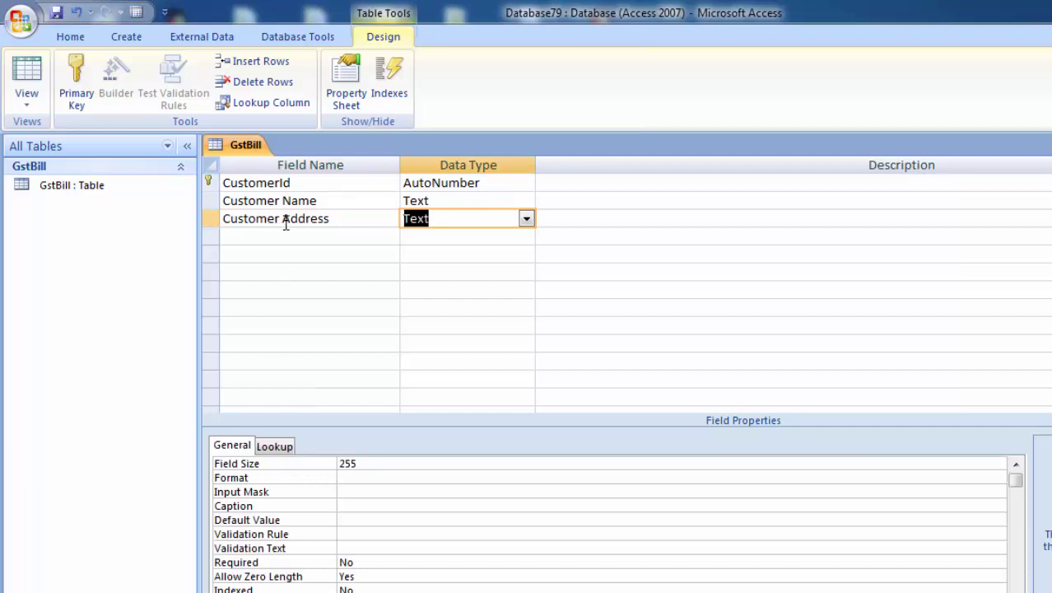
- Add a Customer Mobile Number field with the Number data type
{"action": "left_click", "coordinate": [287, 235]}
{"action": "type", "text": "C"}
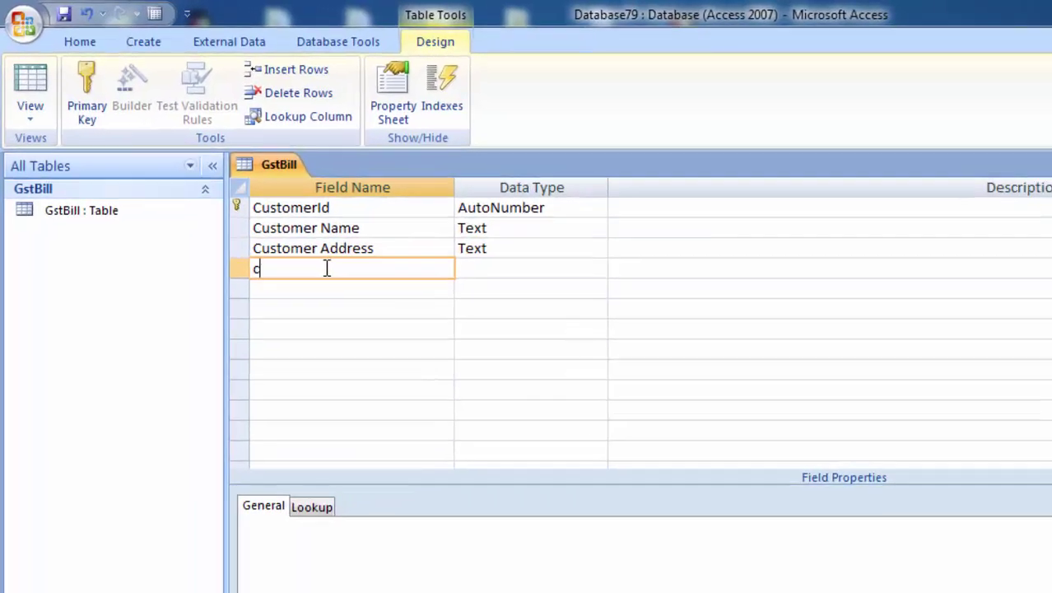
{"action": "type", "text": "ustomer Mobuile"}
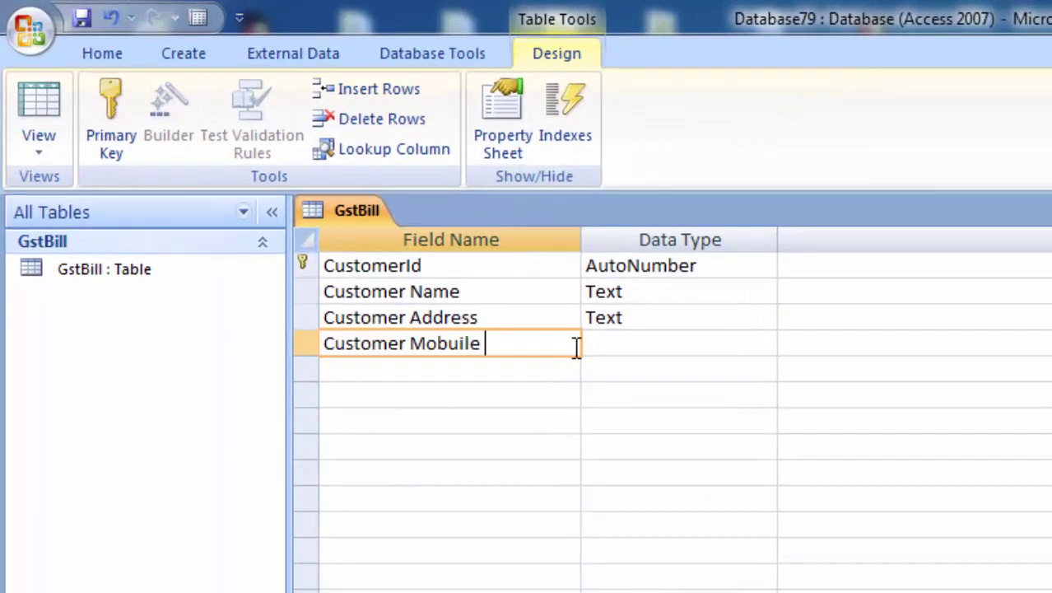
{"action": "key", "text": "BackSpace"}
{"action": "key", "text": "BackSpace"}
{"action": "key", "text": "BackSpace"}
{"action": "key", "text": "BackSpace"}
{"action": "key", "text": "BackSpace"}
{"action": "type", "text": "ile "}
{"action": "type", "text": "Numbe"}
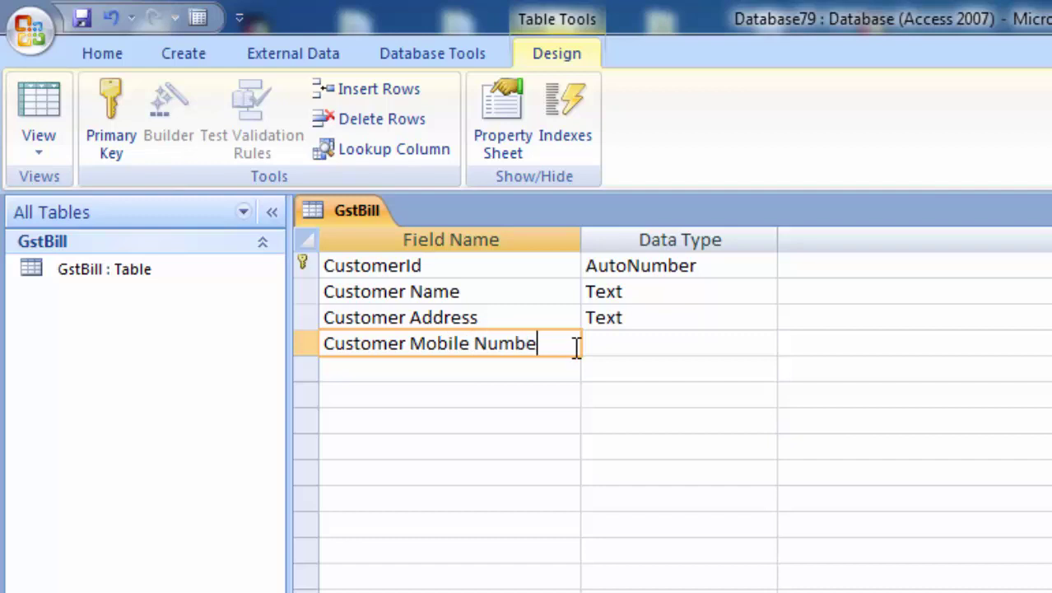
{"action": "type", "text": "r"}
{"action": "left_click", "coordinate": [603, 346]}
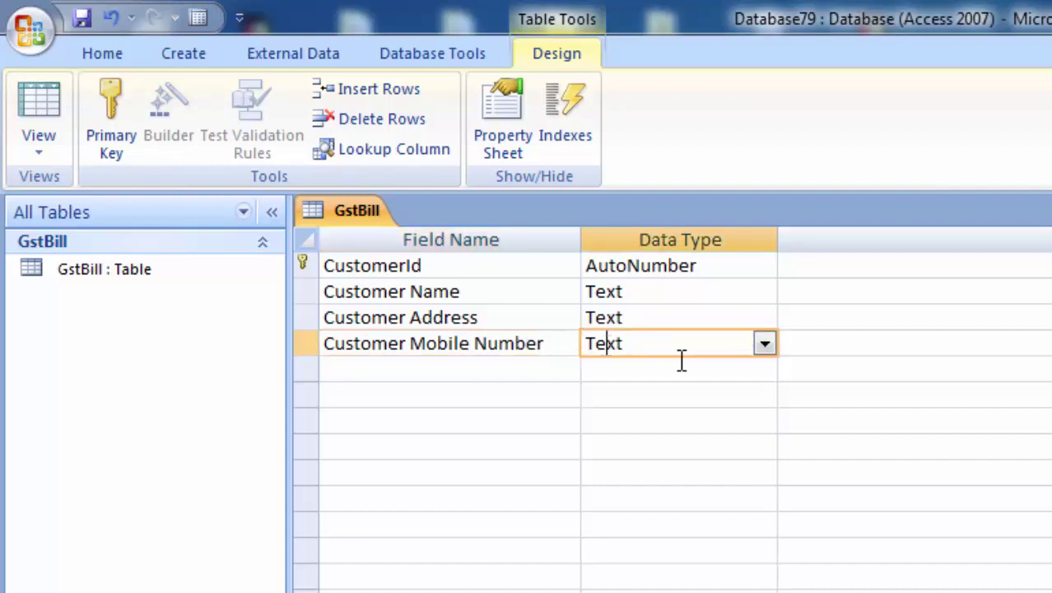
{"action": "left_click", "coordinate": [763, 345]}
{"action": "left_click", "coordinate": [721, 426]}
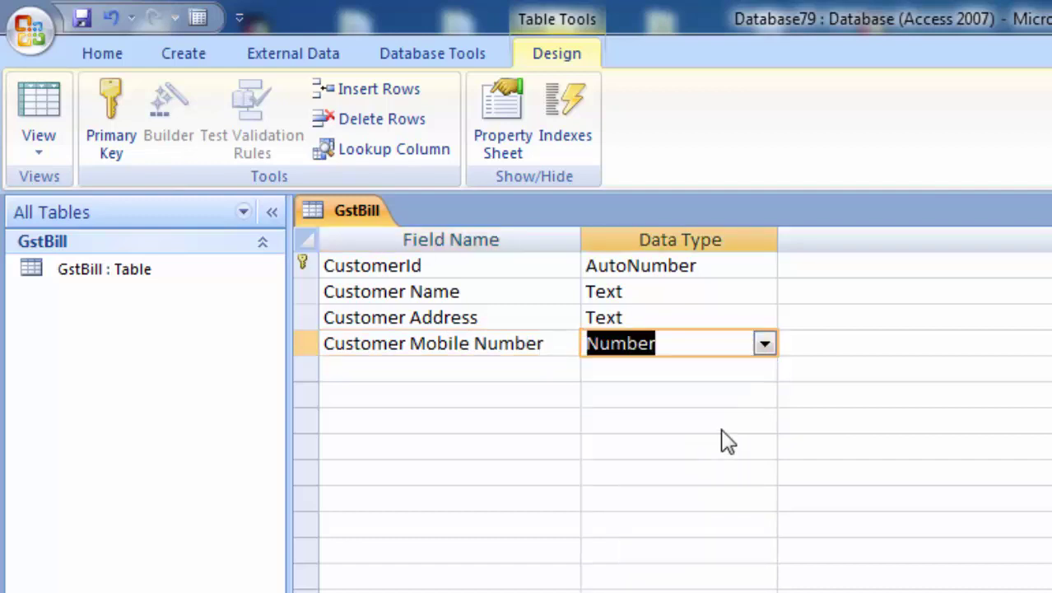
{"action": "left_click", "coordinate": [387, 372]}
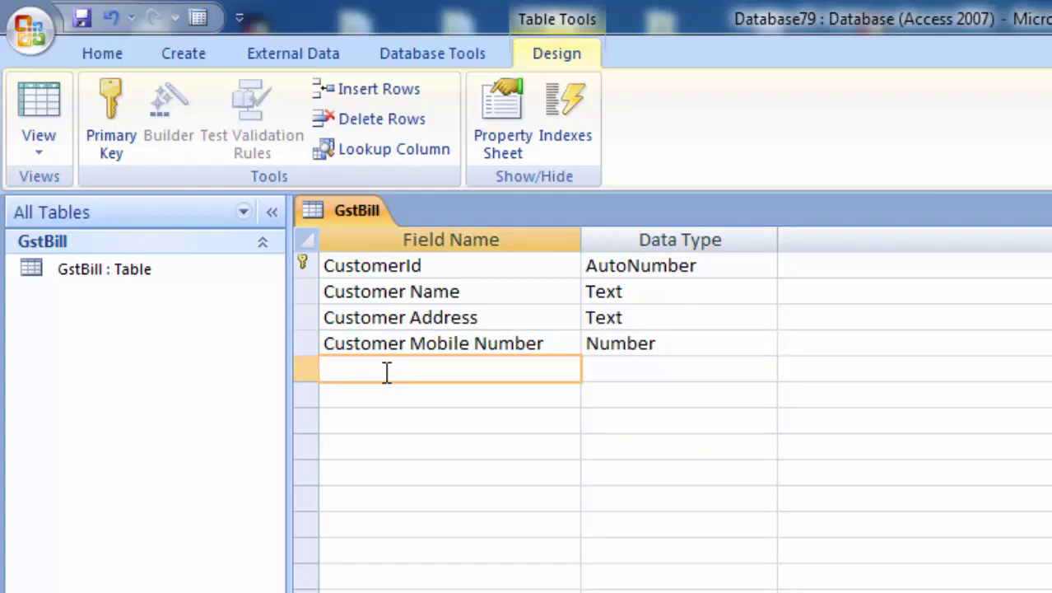
- Add a Product Text field and a Unit Number field
{"action": "type", "text": "Produ"}
{"action": "type", "text": "ct"}
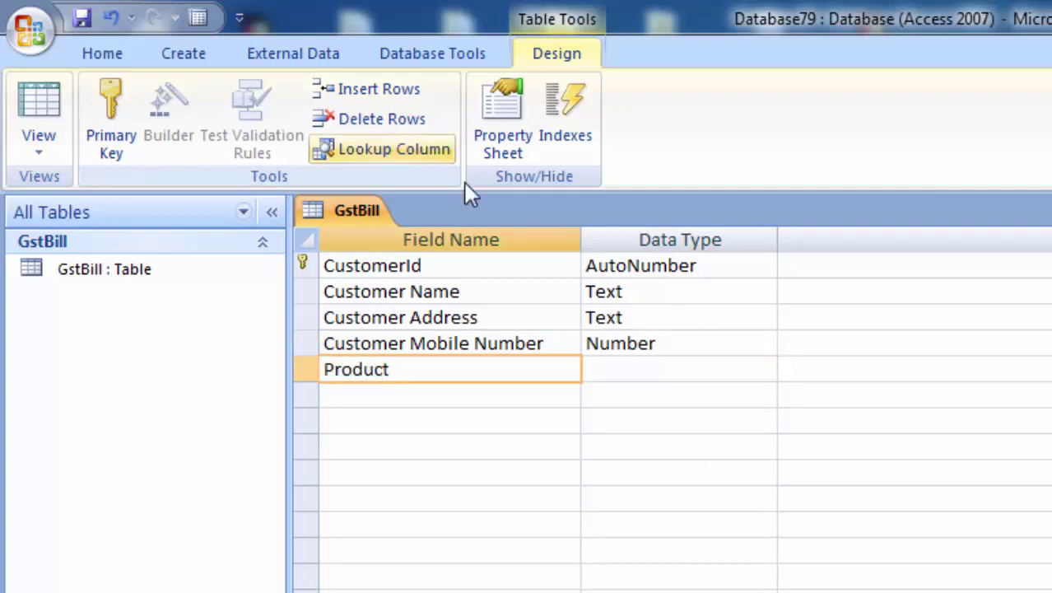
{"action": "left_click", "coordinate": [695, 364]}
{"action": "left_click", "coordinate": [373, 397]}
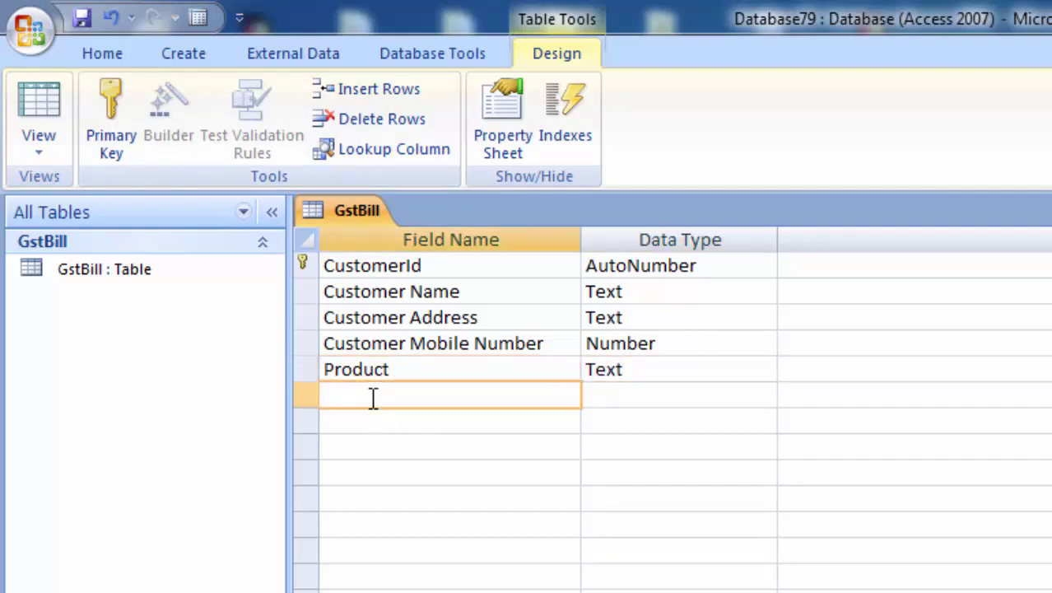
{"action": "type", "text": "Unit"}
{"action": "left_click", "coordinate": [623, 401]}
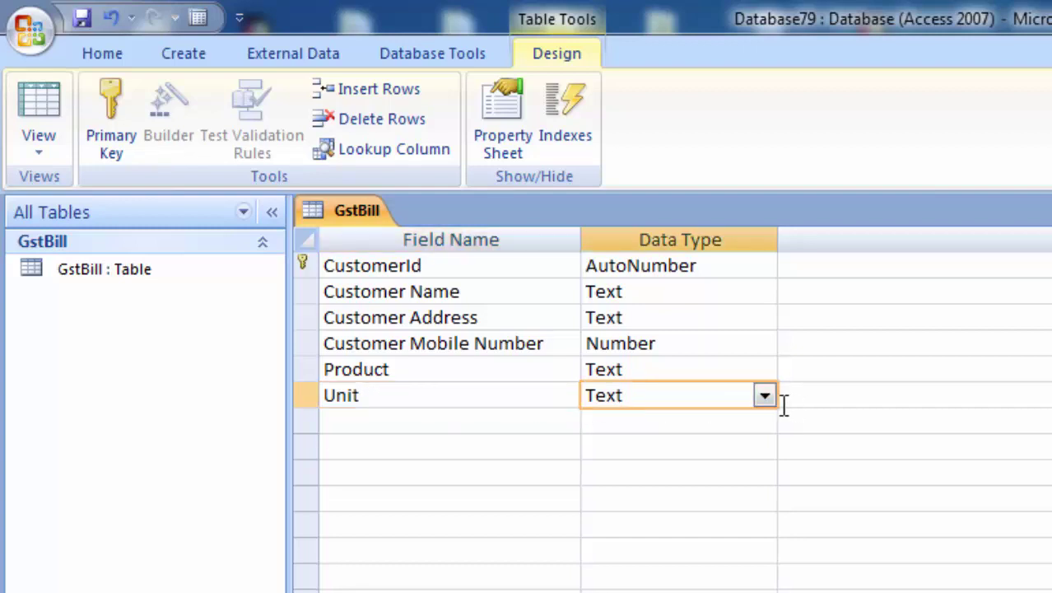
{"action": "left_click", "coordinate": [762, 398]}
{"action": "left_click", "coordinate": [724, 476]}
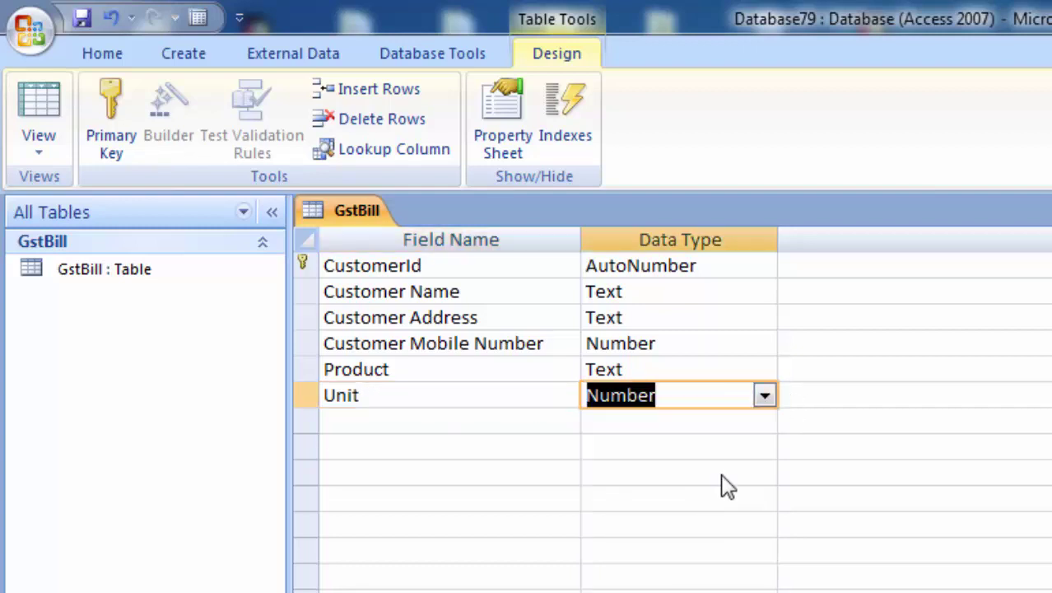
{"action": "left_click", "coordinate": [391, 423]}
- Rename that field to Price and add a new Unit Number field below it
{"action": "left_click", "coordinate": [415, 394]}
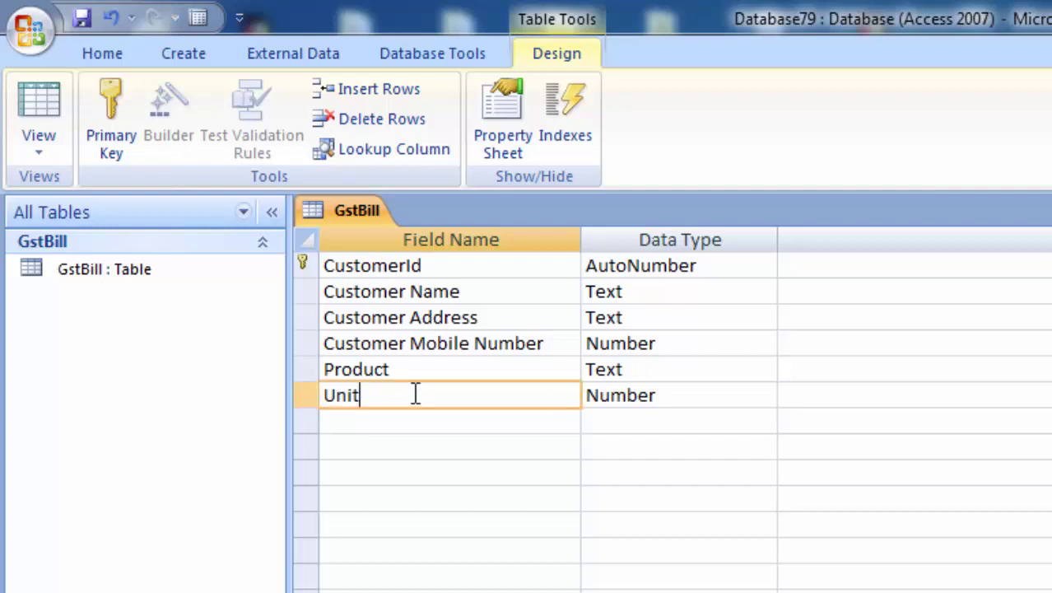
{"action": "key", "text": "BackSpace"}
{"action": "key", "text": "BackSpace"}
{"action": "key", "text": "BackSpace"}
{"action": "key", "text": "BackSpace"}
{"action": "type", "text": "Price"}
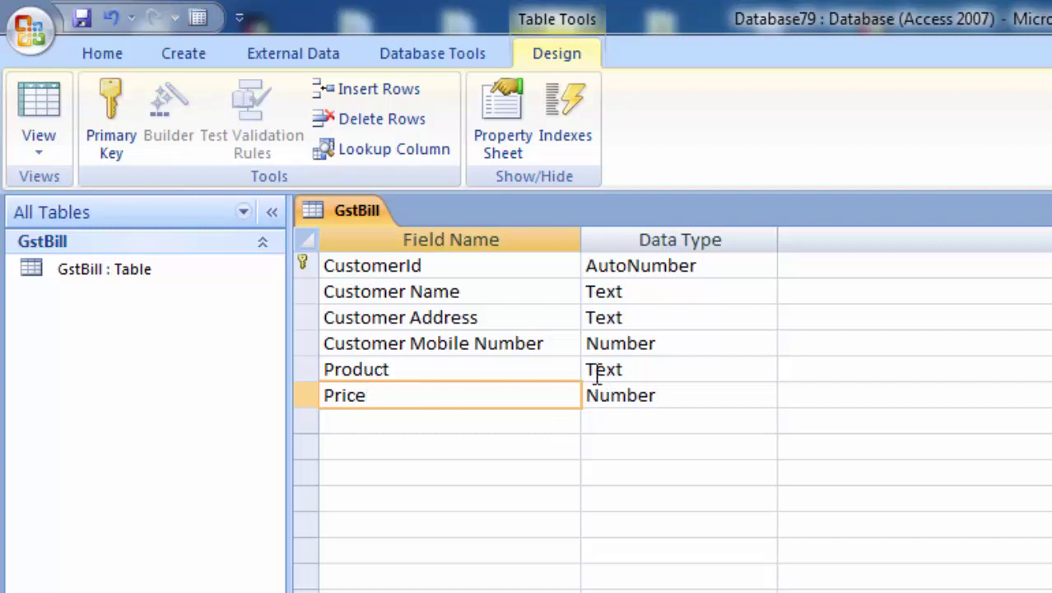
{"action": "left_click", "coordinate": [398, 421]}
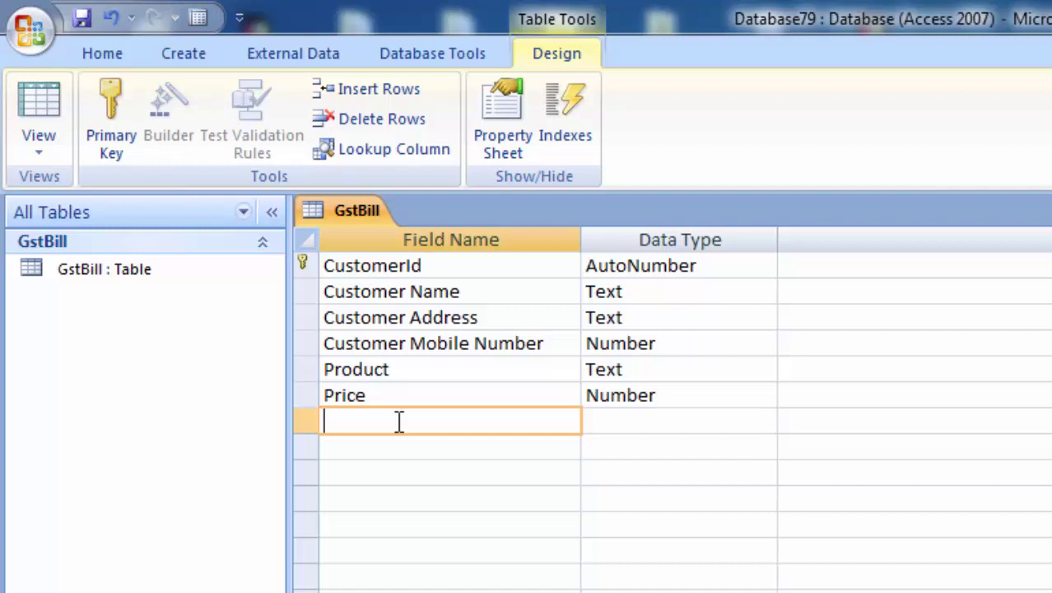
{"action": "type", "text": "Unit"}
{"action": "left_click", "coordinate": [696, 424]}
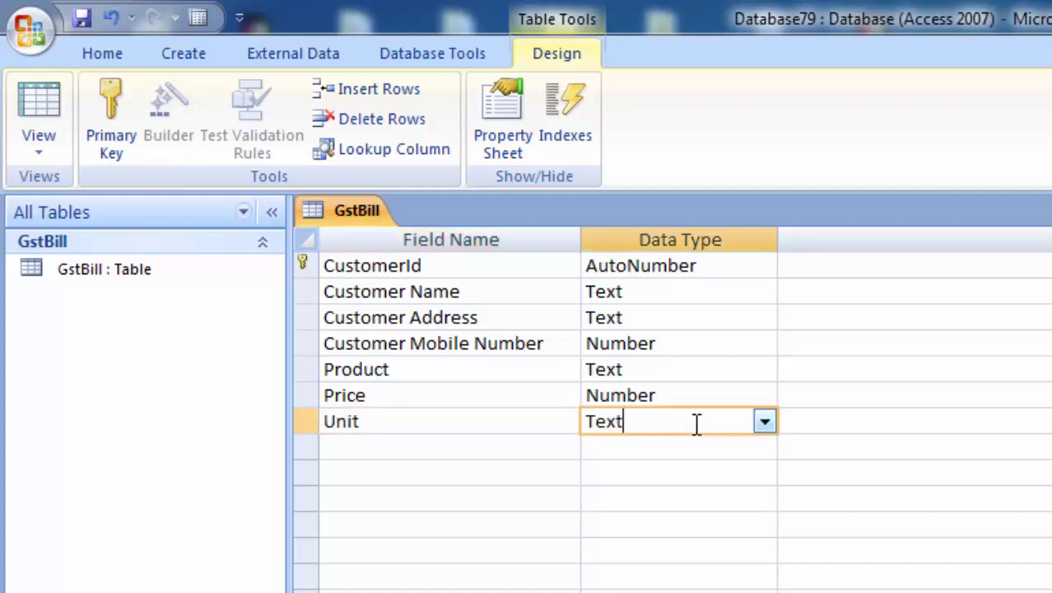
{"action": "left_click", "coordinate": [763, 421]}
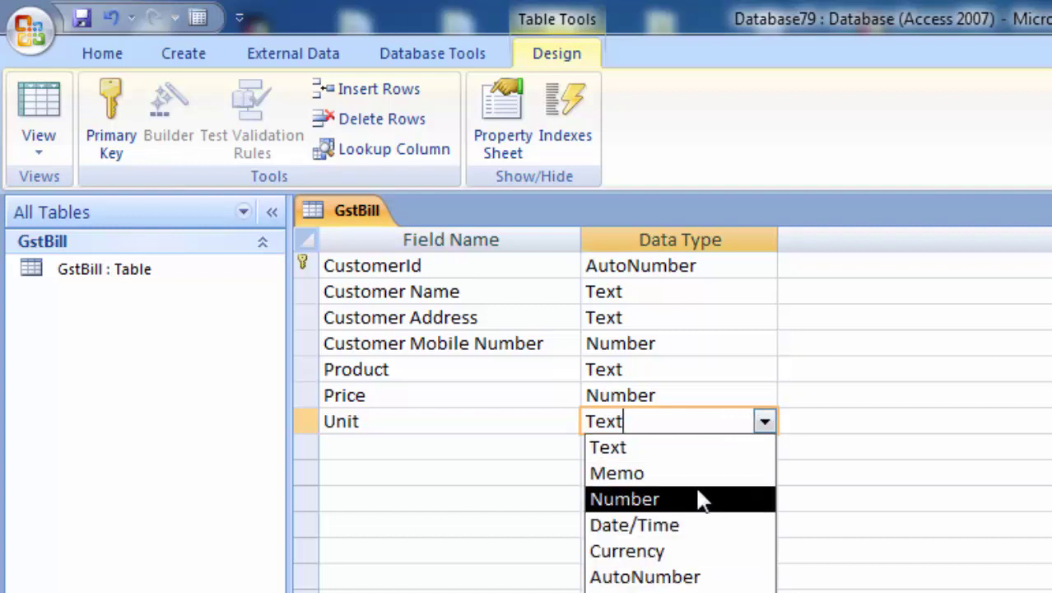
{"action": "left_click", "coordinate": [699, 498]}
- Add a Total field with the Number data type
{"action": "left_click", "coordinate": [389, 448]}
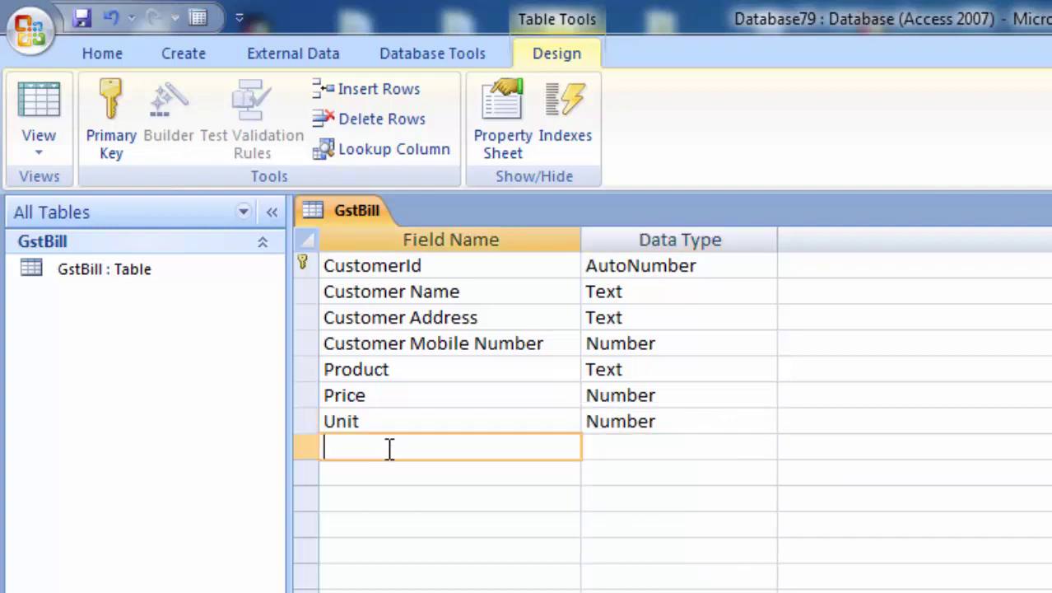
{"action": "type", "text": "Tot"}
{"action": "type", "text": "al"}
{"action": "left_click", "coordinate": [616, 452]}
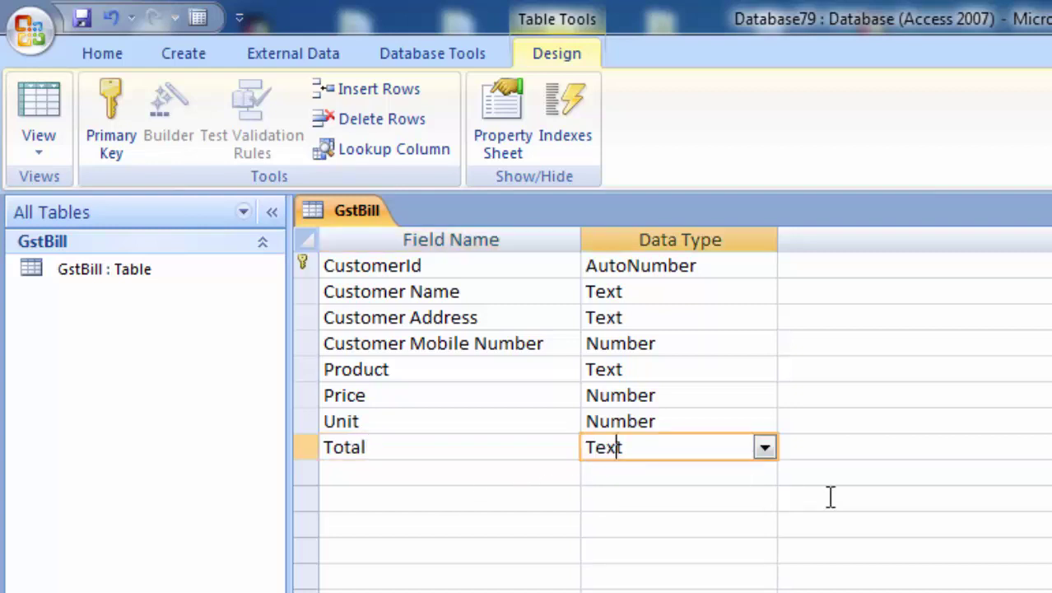
{"action": "left_click", "coordinate": [765, 447]}
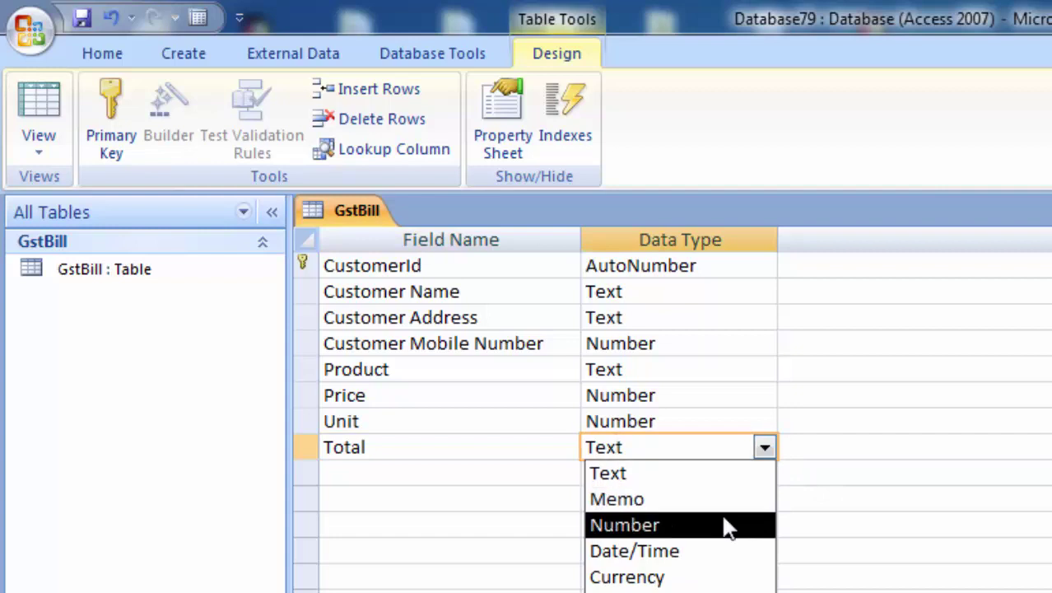
{"action": "left_click", "coordinate": [726, 524]}
{"action": "left_click", "coordinate": [375, 474]}
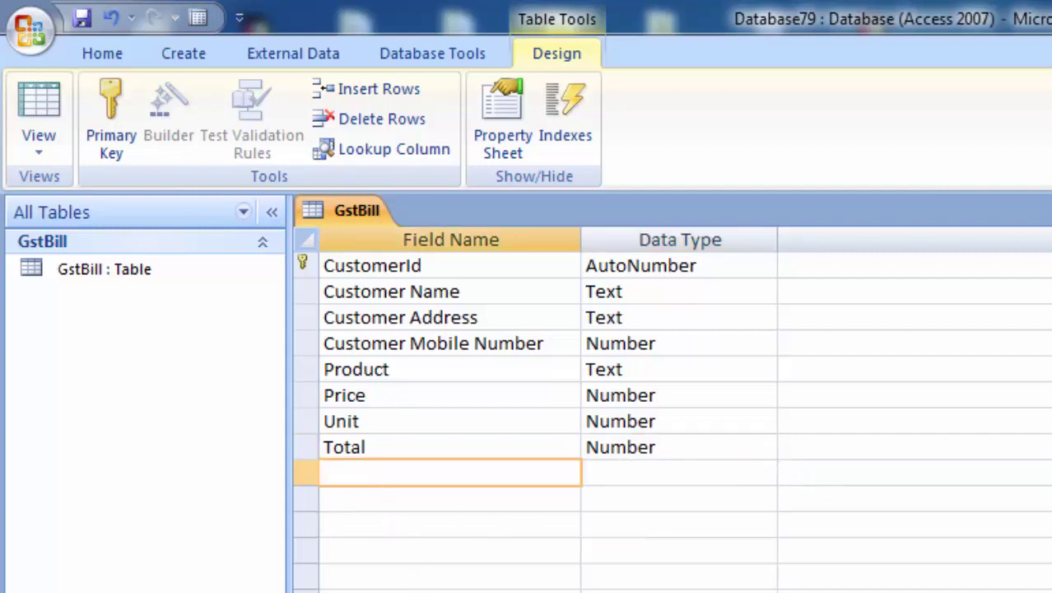
- Add a Tax in Percent field with the Number data type
{"action": "type", "text": "t"}
{"action": "key", "text": "BackSpace"}
{"action": "type", "text": "Tax "}
{"action": "type", "text": "in P"}
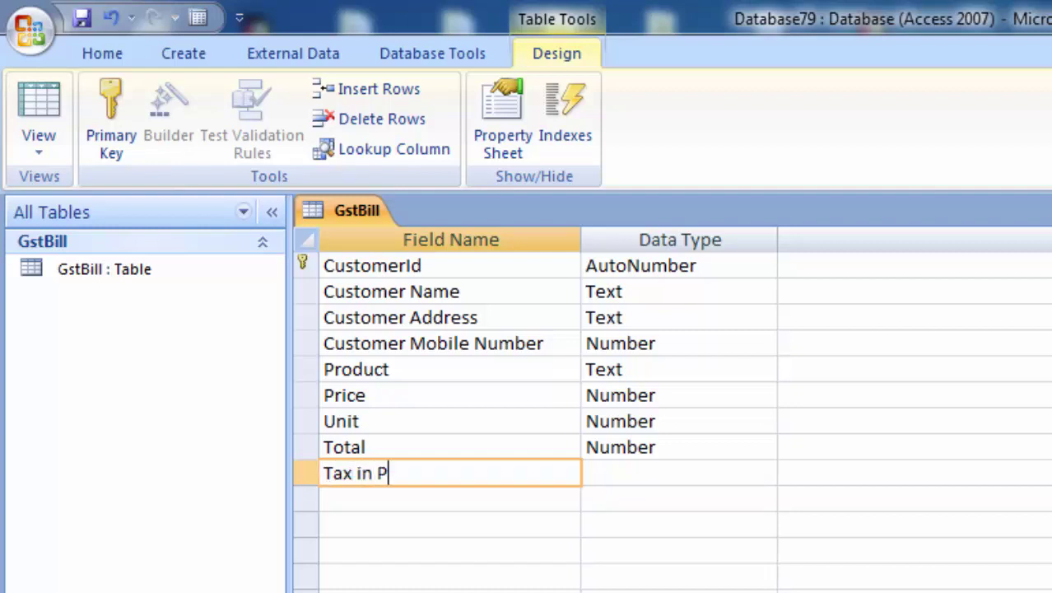
{"action": "type", "text": "ercent"}
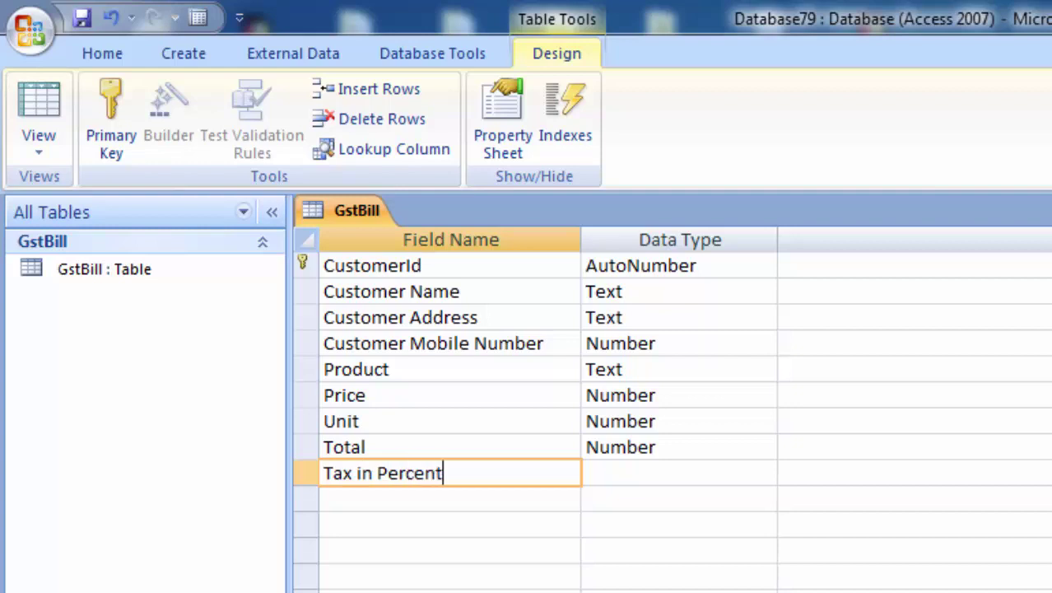
{"action": "left_click", "coordinate": [625, 481]}
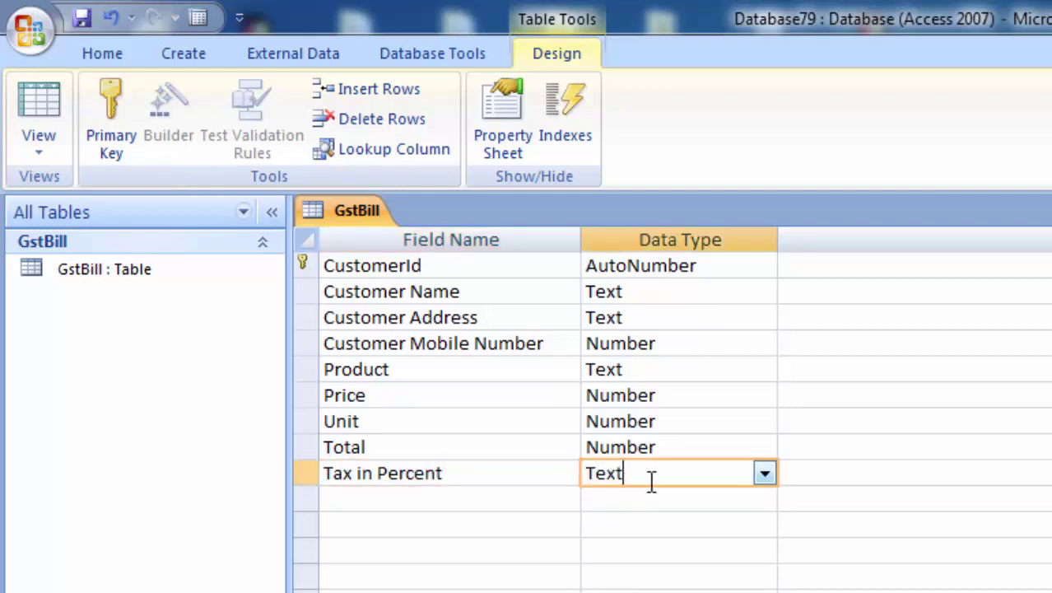
{"action": "left_click", "coordinate": [764, 474]}
{"action": "left_click", "coordinate": [737, 551]}
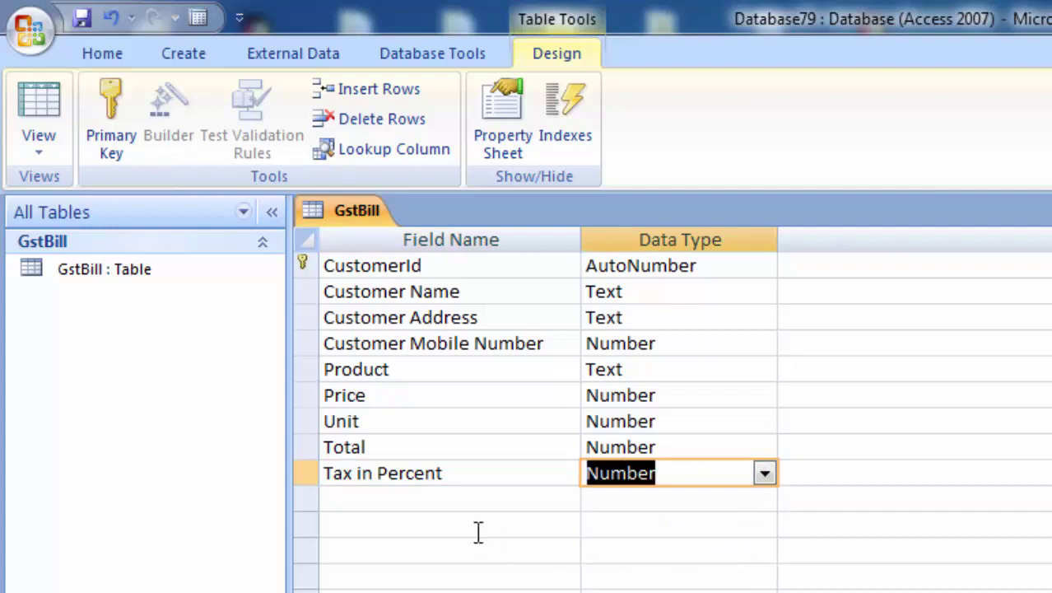
{"action": "left_click", "coordinate": [422, 498]}
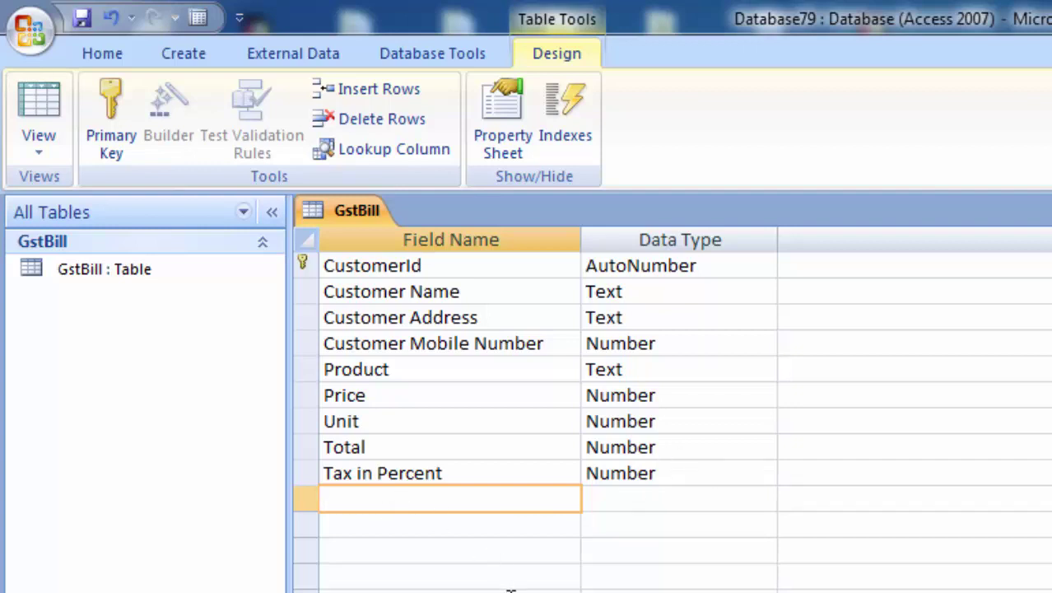
- Add a Tax Amount Currency field and change Total's data type to Currency
{"action": "type", "text": "Tax "}
{"action": "type", "text": "Am"}
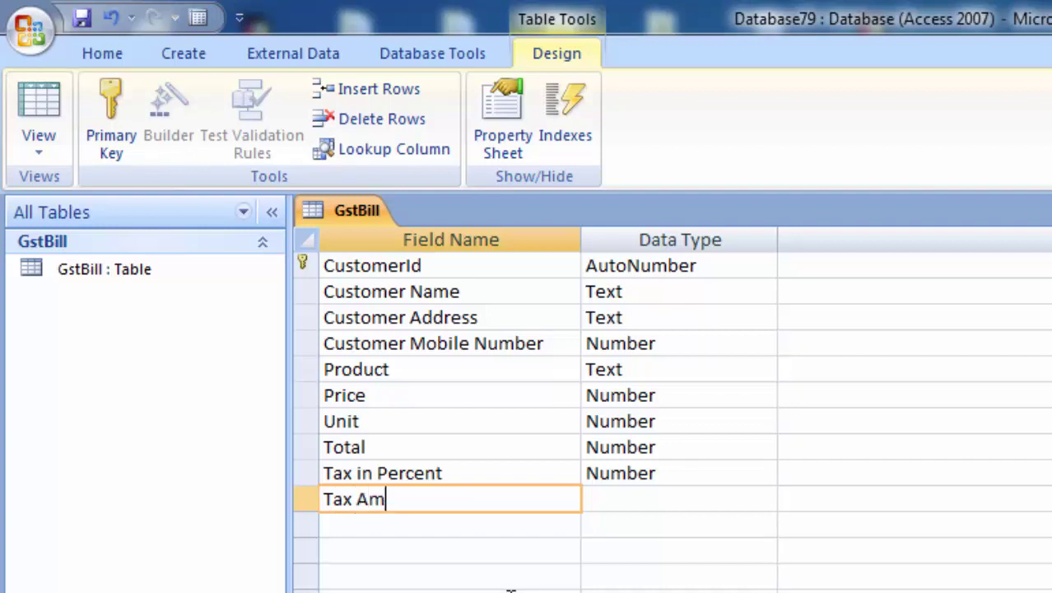
{"action": "type", "text": "ount"}
{"action": "left_click", "coordinate": [660, 509]}
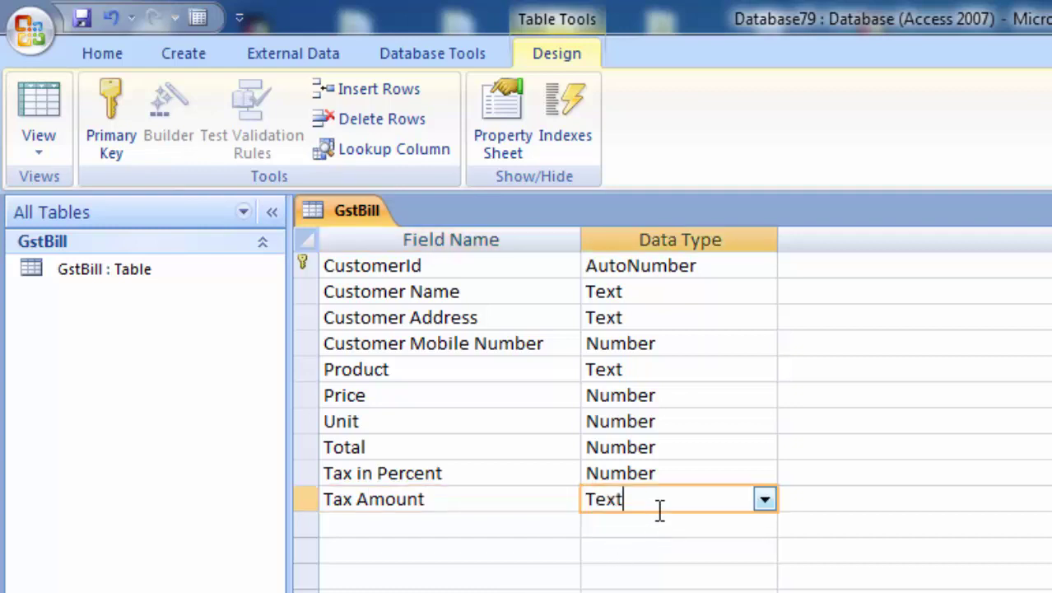
{"action": "left_click", "coordinate": [764, 501]}
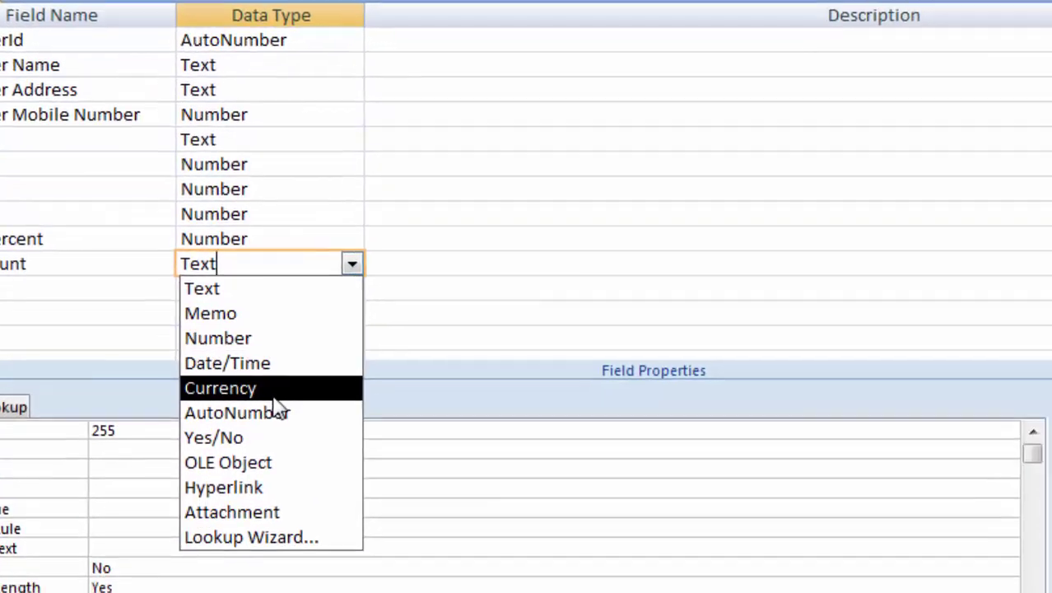
{"action": "left_click", "coordinate": [273, 389]}
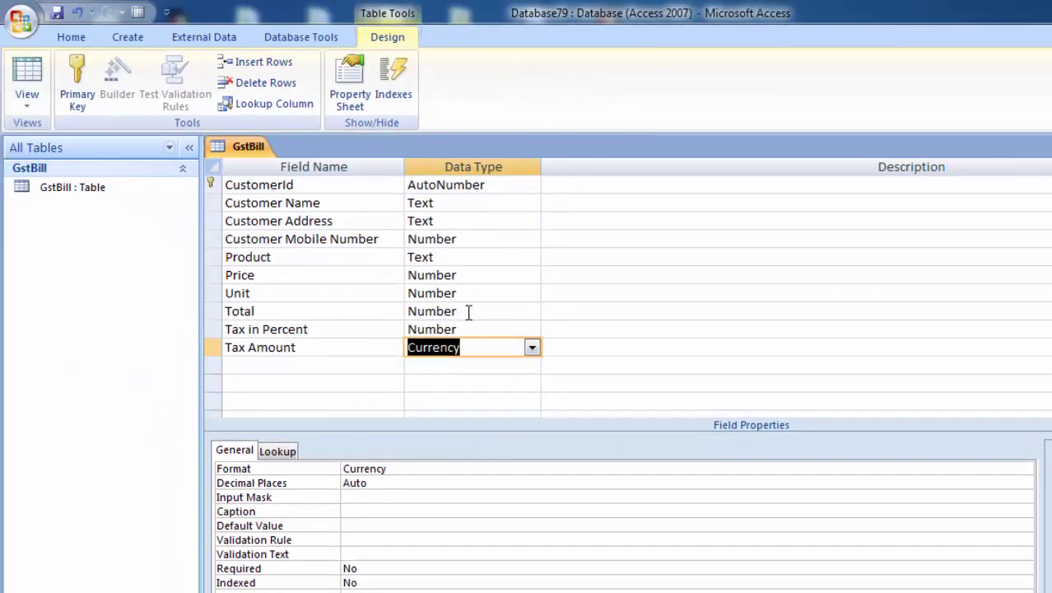
{"action": "left_click", "coordinate": [494, 312]}
{"action": "left_click", "coordinate": [532, 312]}
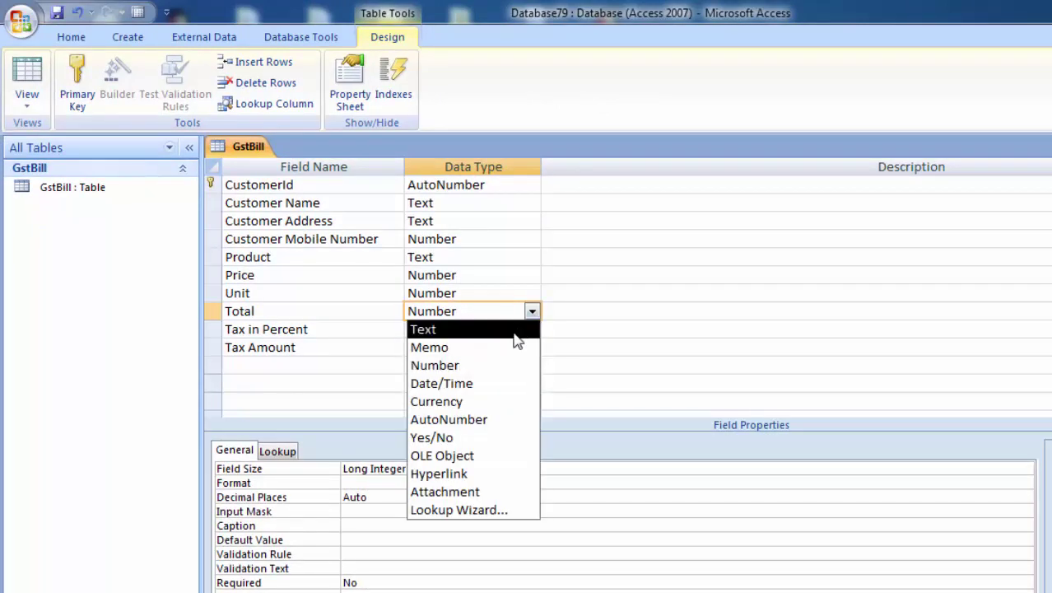
{"action": "left_click", "coordinate": [491, 401]}
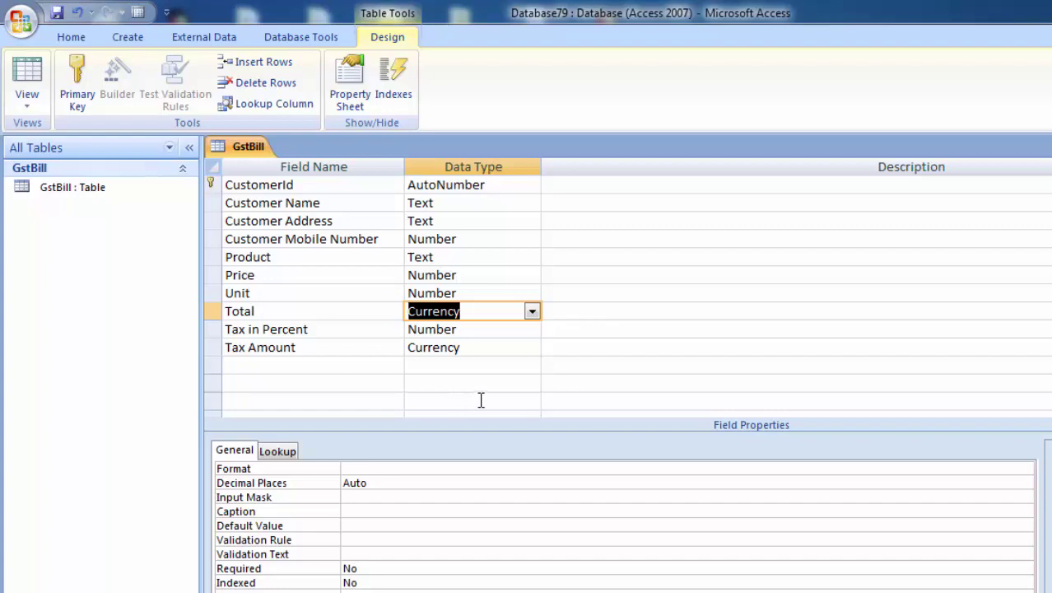
{"action": "left_click", "coordinate": [28, 80]}
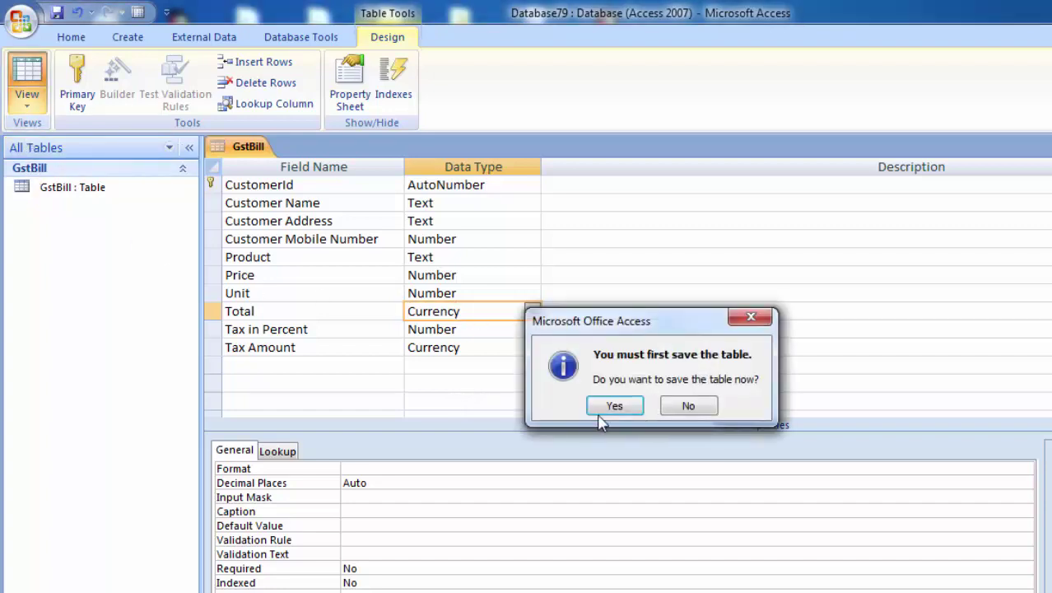
- Save the GstBill design, show it as a datasheet, and auto-fit the Customer Name column
{"action": "left_click", "coordinate": [612, 406]}
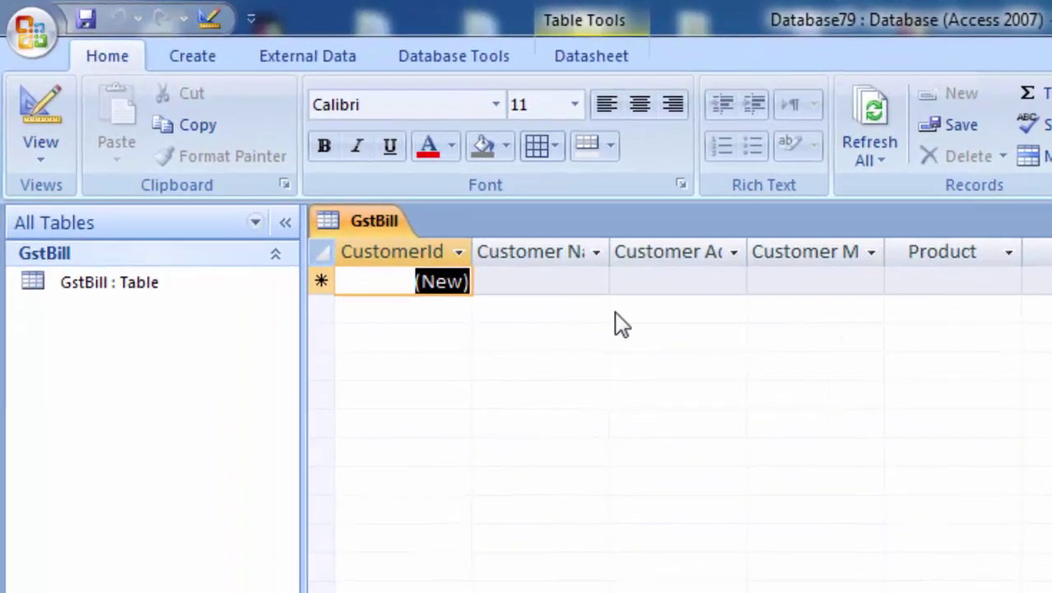
{"action": "double_click", "coordinate": [610, 253]}
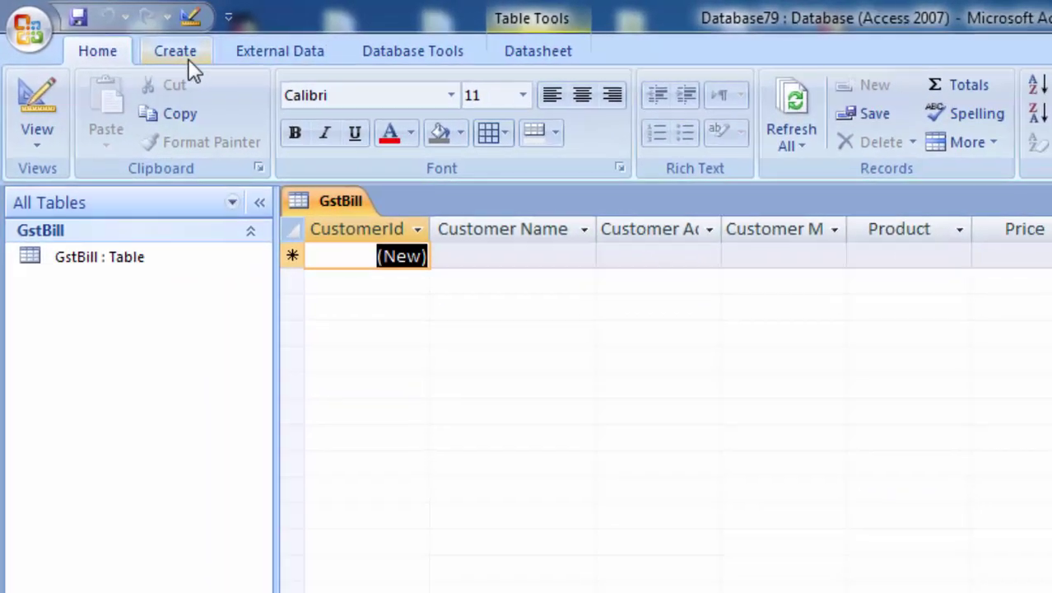
{"action": "left_click", "coordinate": [192, 56]}
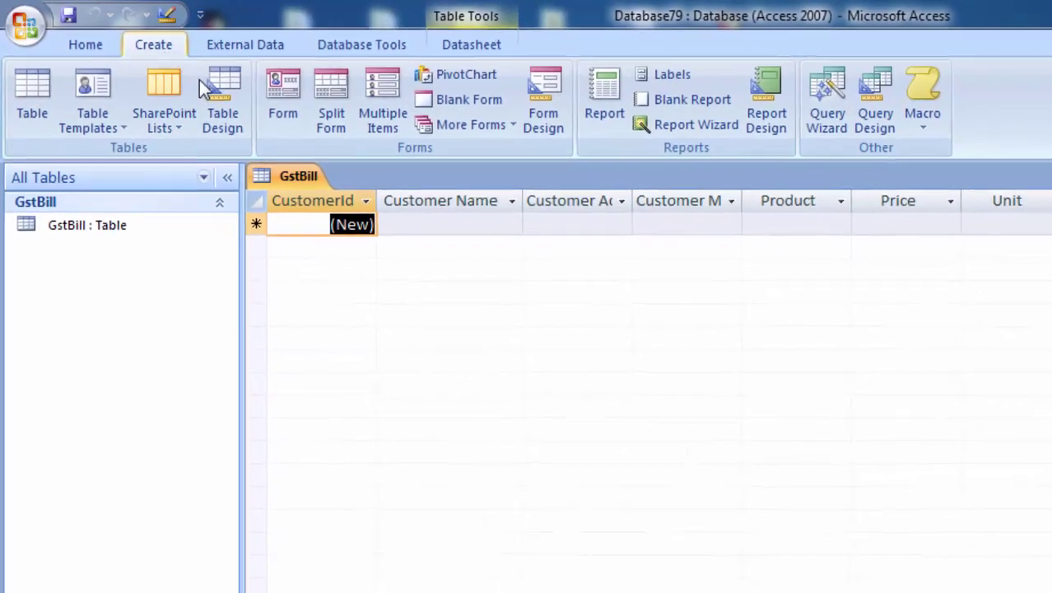
- Start a query design on GstBill and add CustomerId and Customer Name to the grid
{"action": "left_click", "coordinate": [848, 115]}
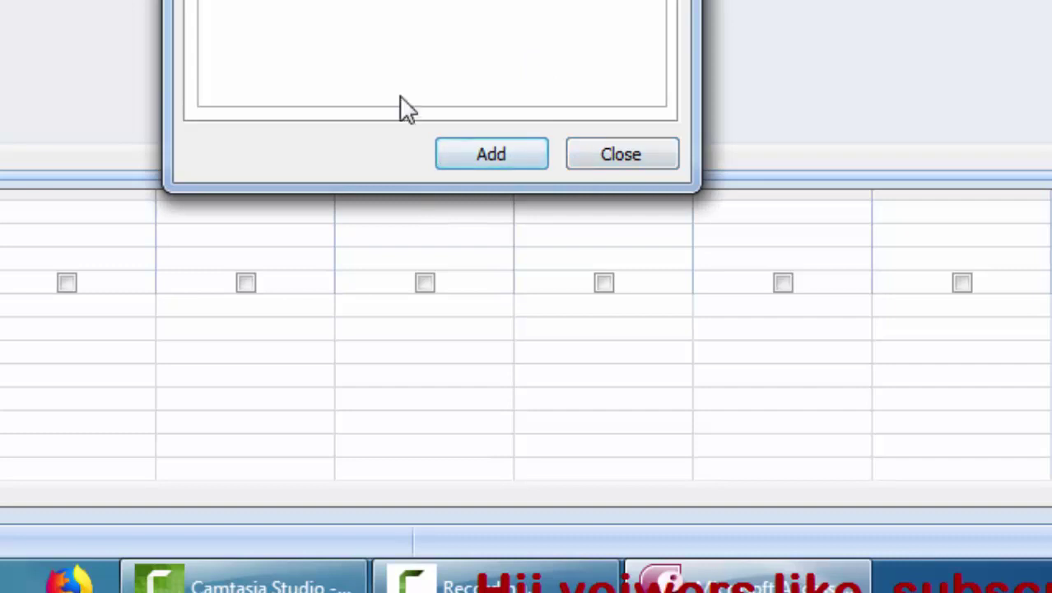
{"action": "left_click", "coordinate": [551, 279]}
{"action": "left_click", "coordinate": [633, 277]}
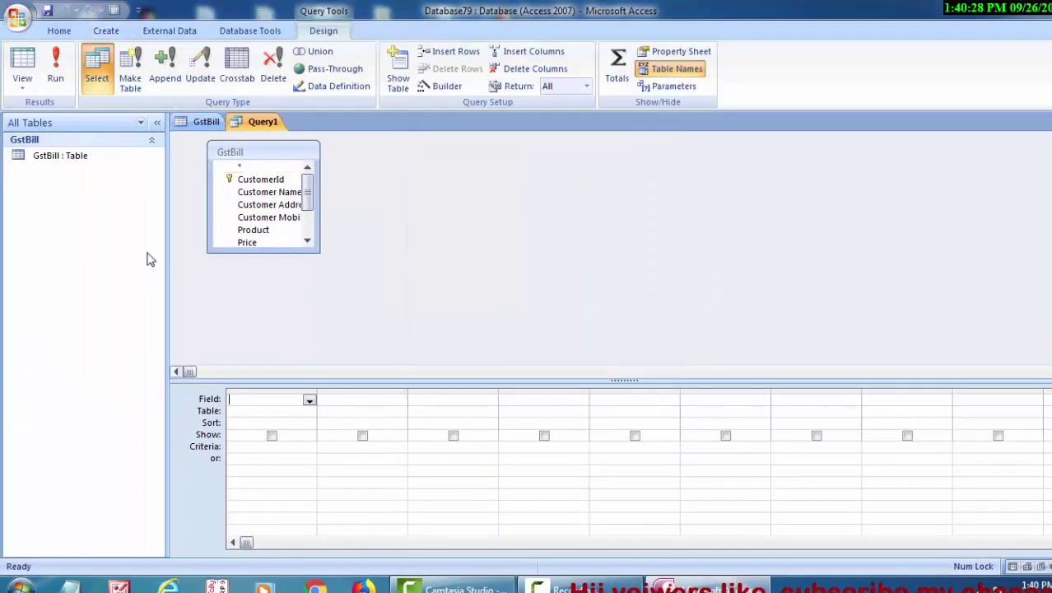
{"action": "left_click", "coordinate": [440, 332]}
{"action": "double_click", "coordinate": [451, 312]}
{"action": "left_click", "coordinate": [449, 333]}
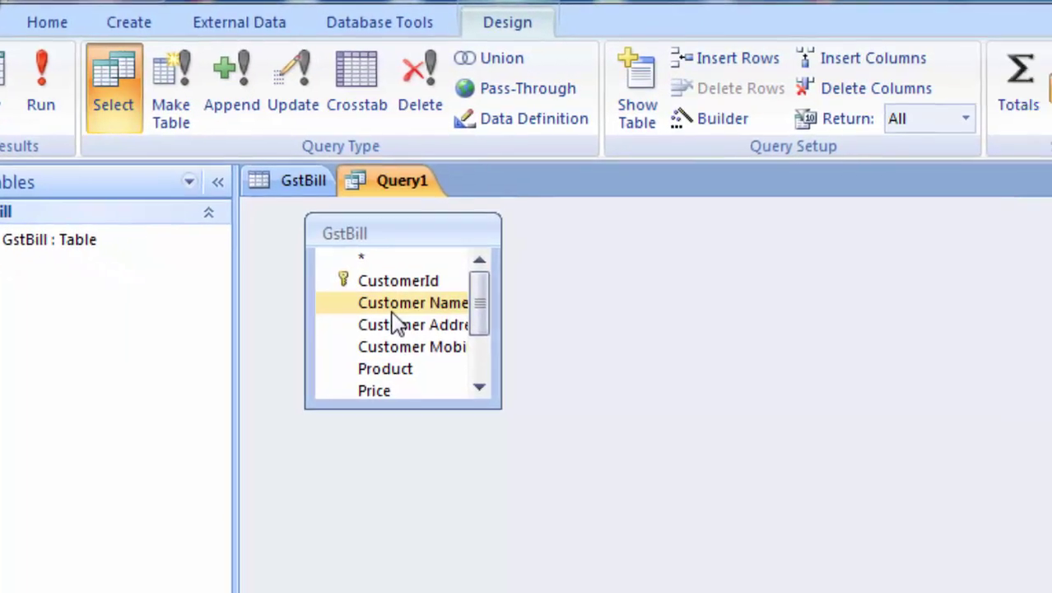
{"action": "double_click", "coordinate": [449, 334]}
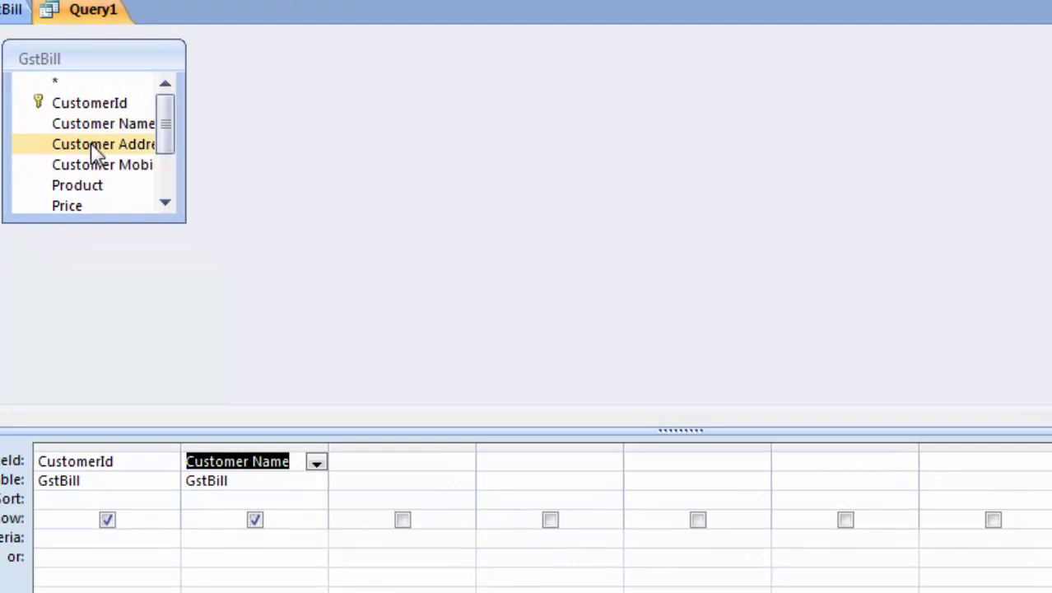
- Add Customer Address, Mobile Number, Product, Price, Unit, Total and Tax in Percent to the grid
{"action": "double_click", "coordinate": [95, 148]}
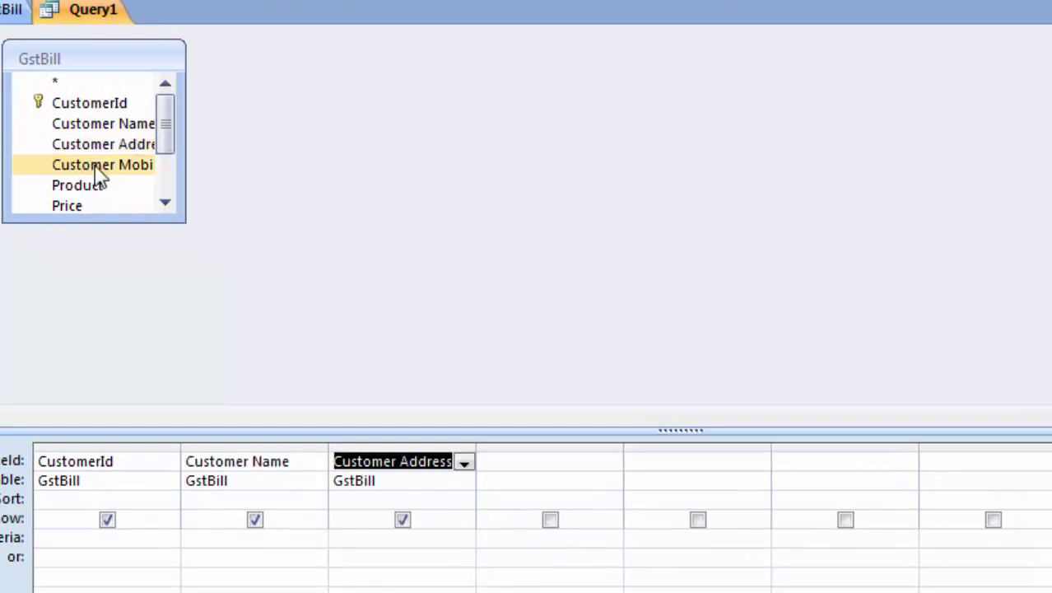
{"action": "double_click", "coordinate": [101, 165]}
{"action": "double_click", "coordinate": [98, 190]}
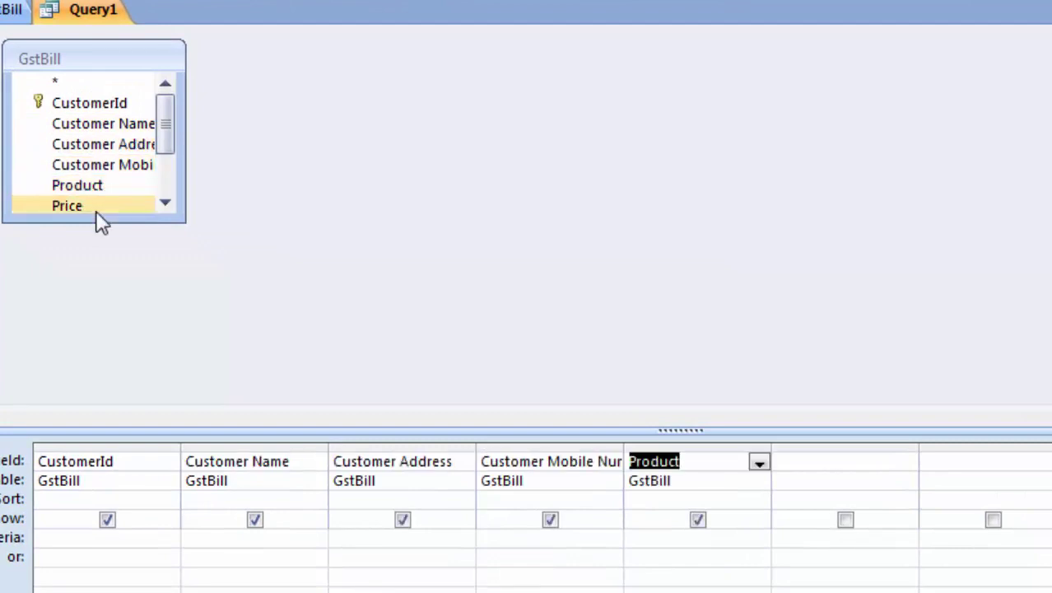
{"action": "double_click", "coordinate": [99, 208]}
{"action": "left_click", "coordinate": [164, 201]}
{"action": "left_click", "coordinate": [165, 202]}
{"action": "left_click", "coordinate": [165, 202]}
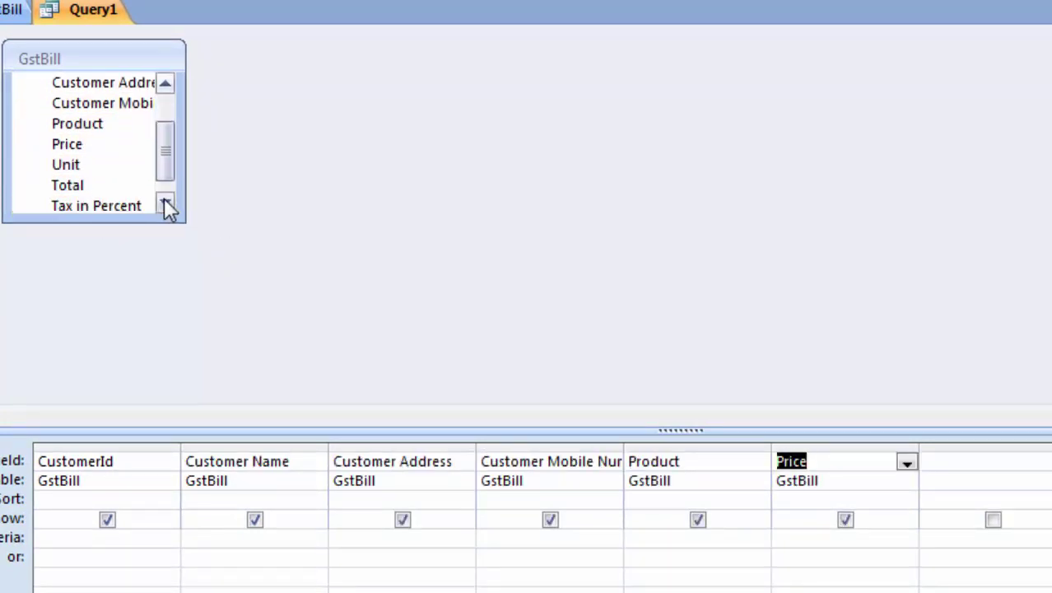
{"action": "left_click", "coordinate": [165, 202]}
{"action": "double_click", "coordinate": [92, 145]}
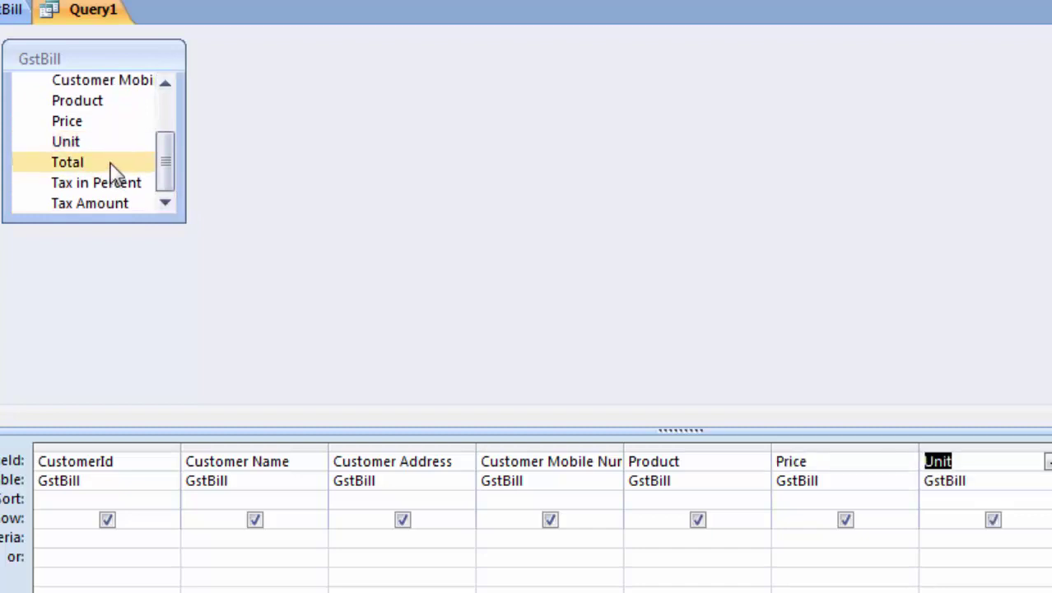
{"action": "double_click", "coordinate": [110, 162]}
{"action": "double_click", "coordinate": [122, 185]}
{"action": "type", "text": "Total:[Price"}
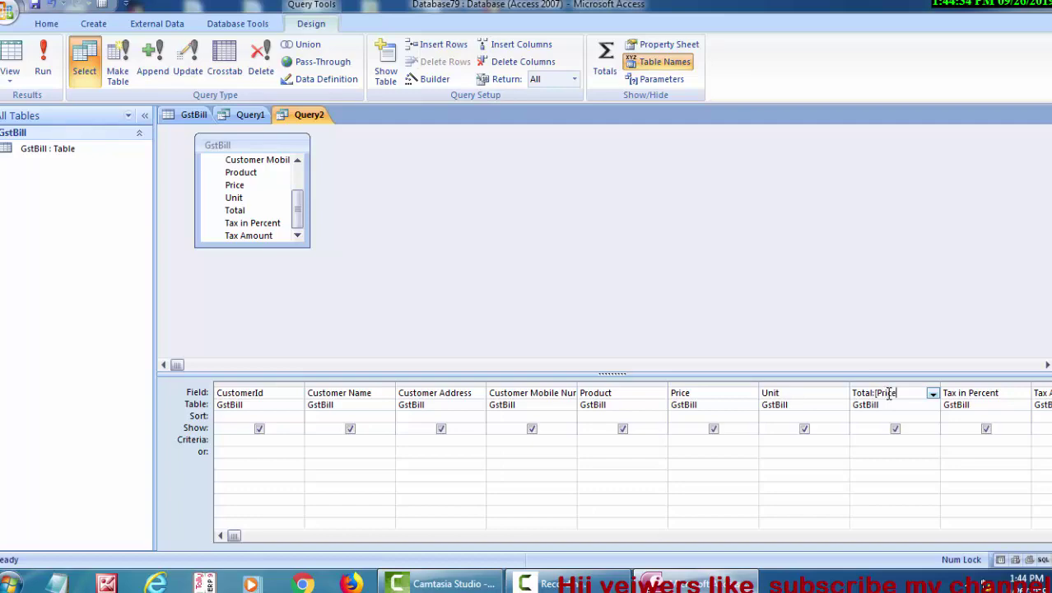
- Make Total compute [Price]*[Unit] and add Tax Amount as [Total]*100/[Tax in Percent]
{"action": "type", "text": "*"}
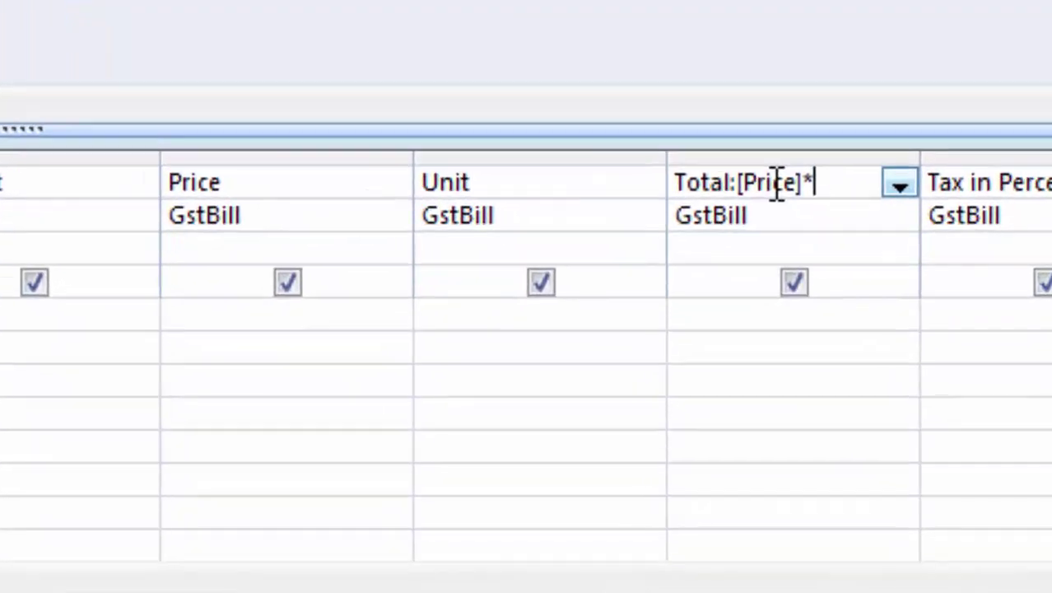
{"action": "type", "text": "[Uni"}
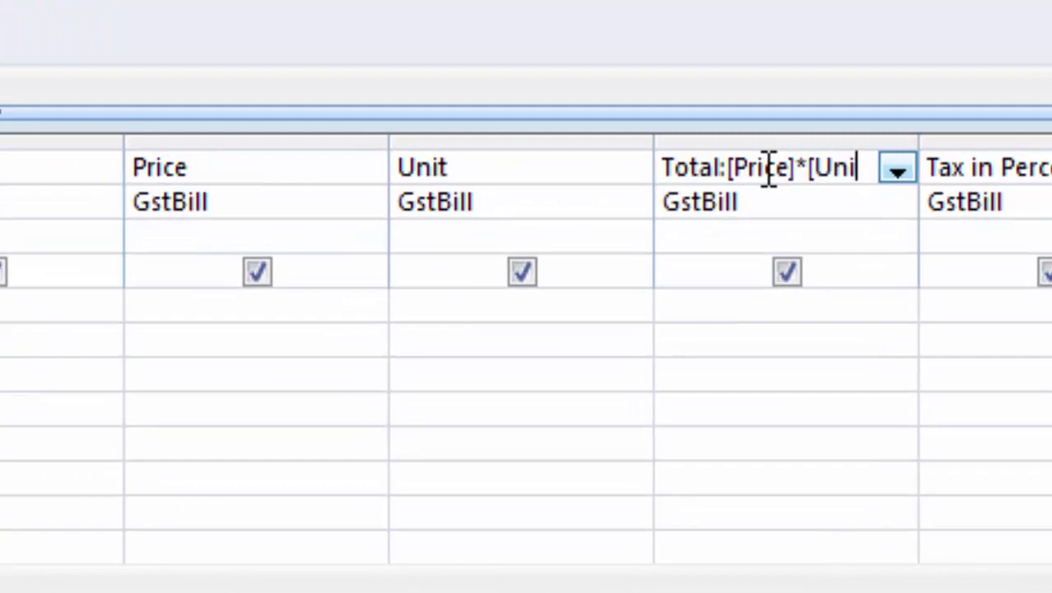
{"action": "type", "text": "t]"}
{"action": "scroll", "coordinate": [527, 329], "scroll_direction": "right", "scroll_amount": 1}
{"action": "scroll", "coordinate": [527, 330], "scroll_direction": "right", "scroll_amount": 1}
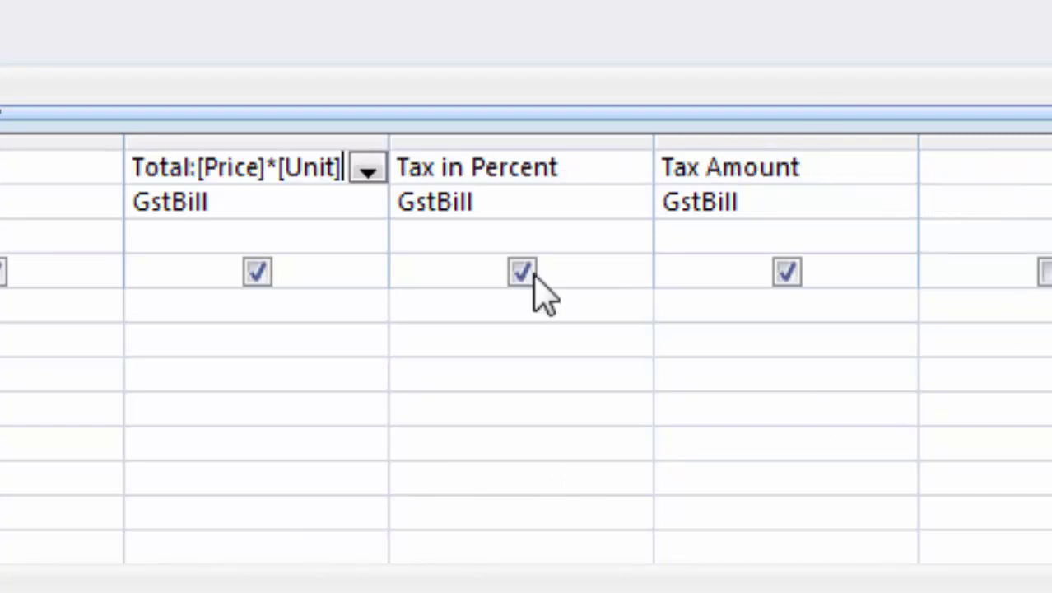
{"action": "left_click", "coordinate": [806, 178]}
{"action": "type", "text": ":[Total]*1"}
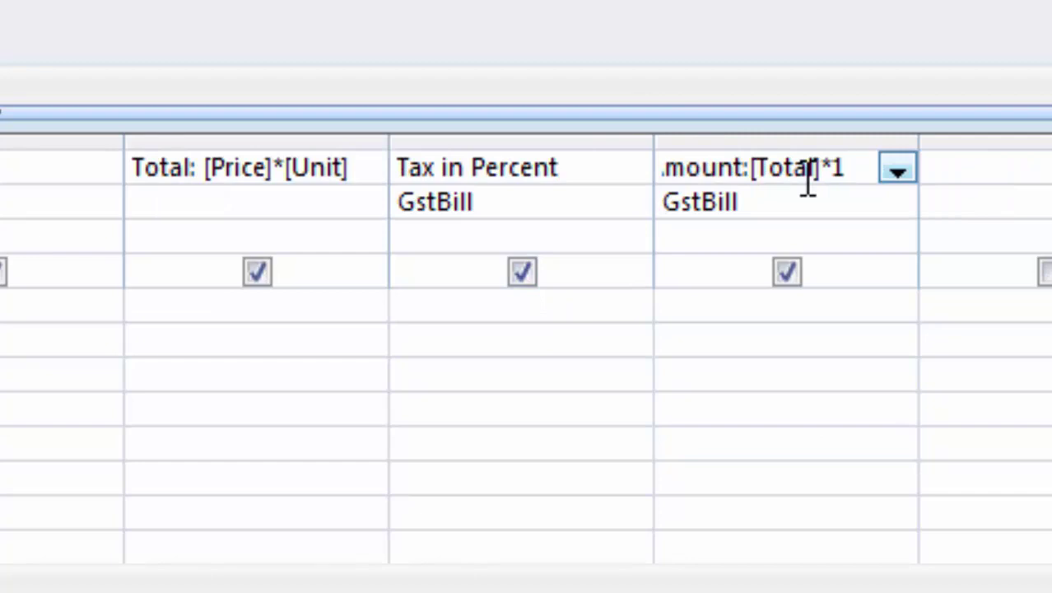
{"action": "type", "text": "00/["}
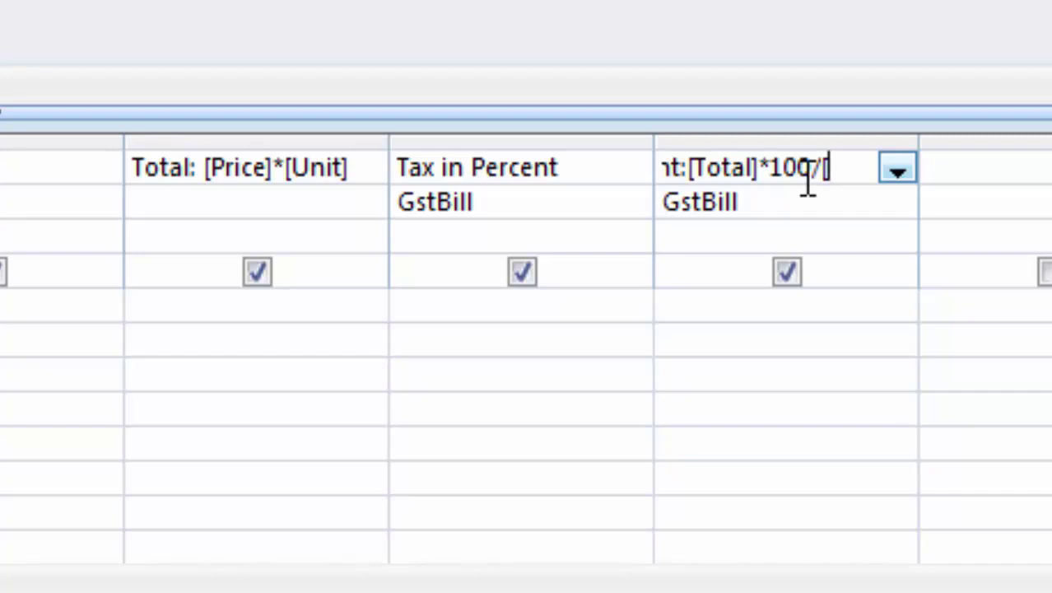
{"action": "type", "text": "Tax in "}
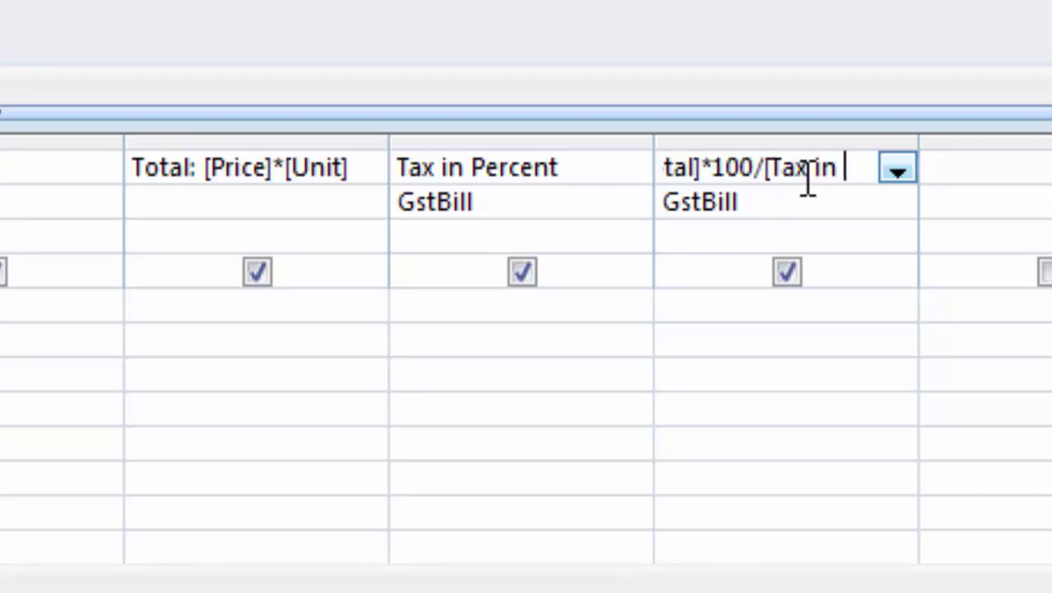
{"action": "type", "text": "Perce"}
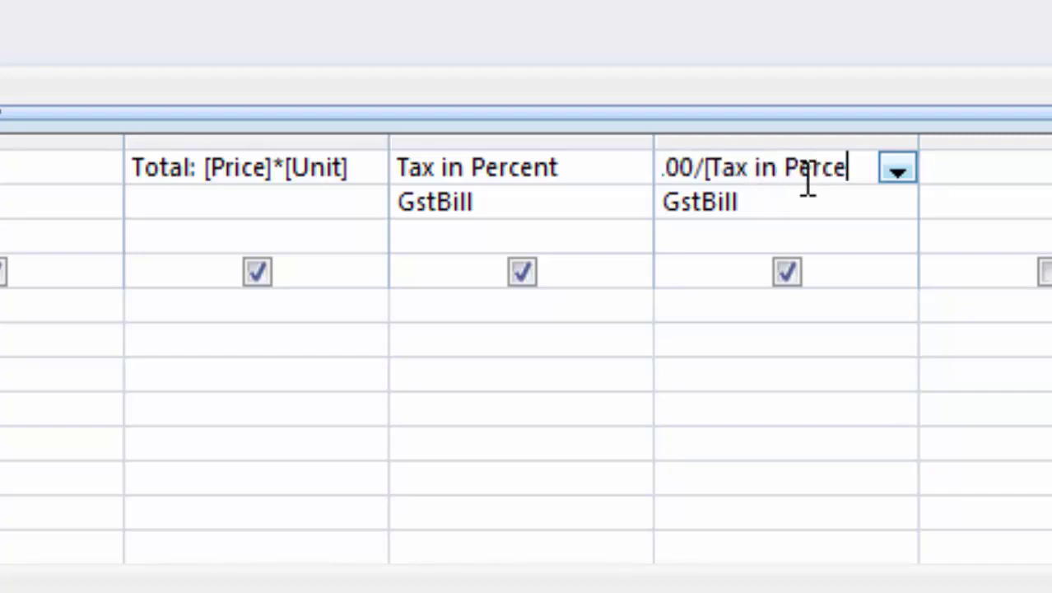
{"action": "type", "text": "nt]"}
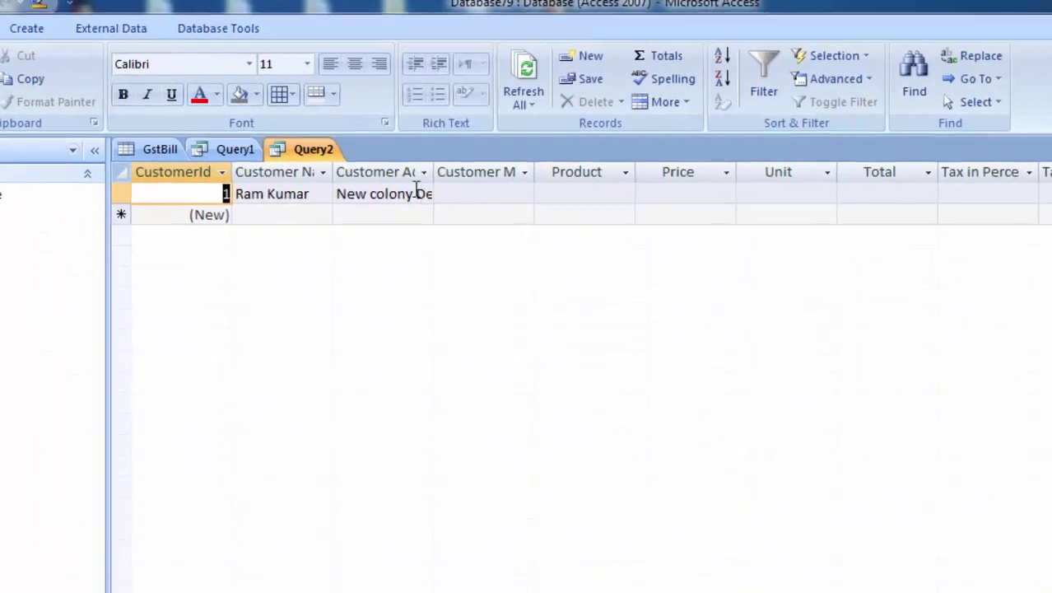
- Enter a Tata Tea record with the customer's mobile number, price 160, 5 units and 7 percent tax
{"action": "double_click", "coordinate": [433, 171]}
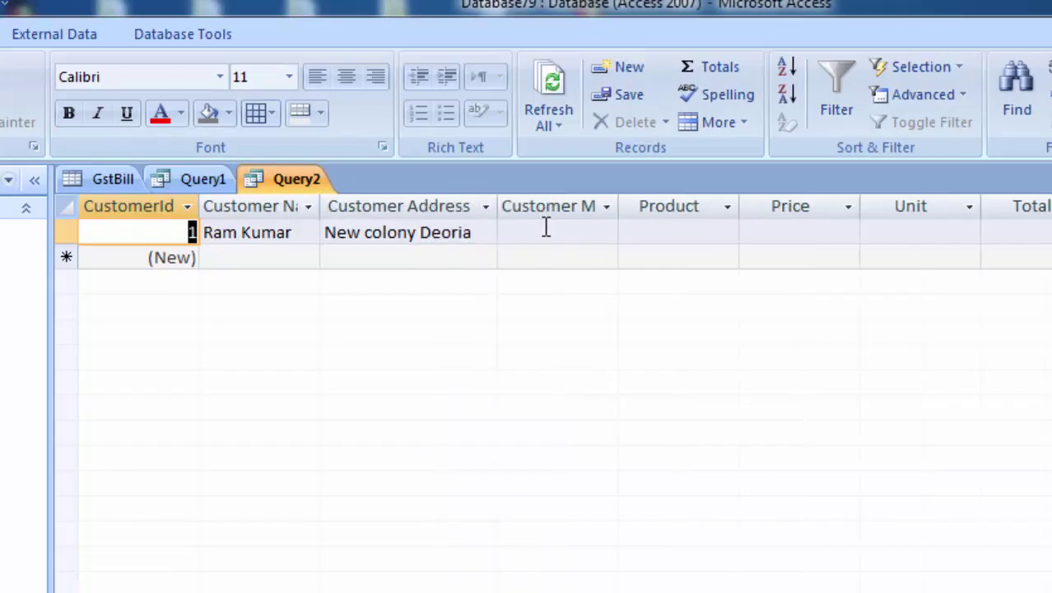
{"action": "left_click", "coordinate": [545, 230]}
{"action": "type", "text": "578868968"}
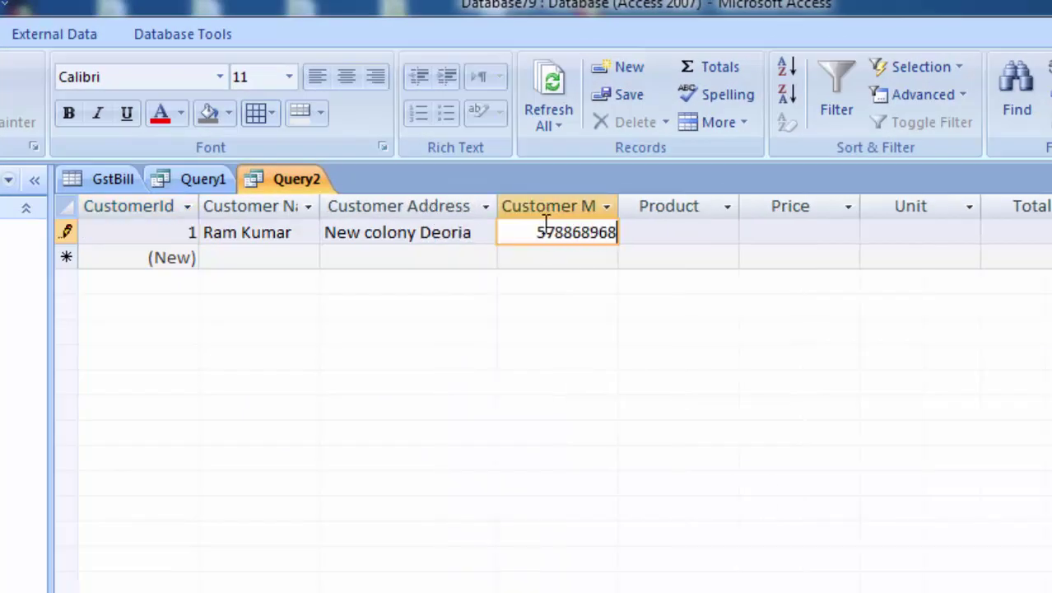
{"action": "key", "text": "Tab"}
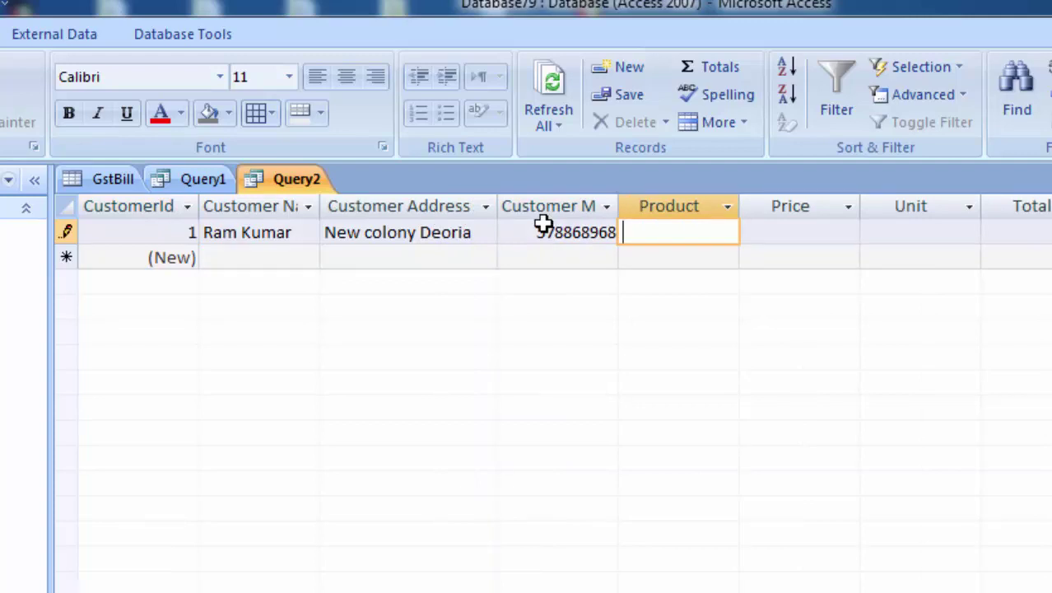
{"action": "type", "text": "Ta"}
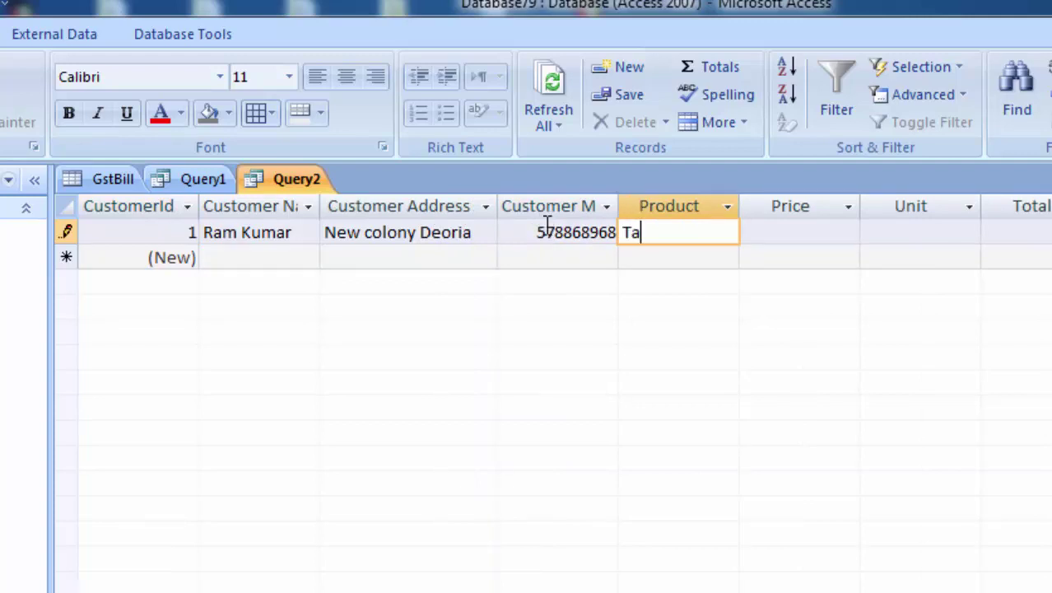
{"action": "type", "text": "ta"}
{"action": "type", "text": " Tea"}
{"action": "key", "text": "Tab"}
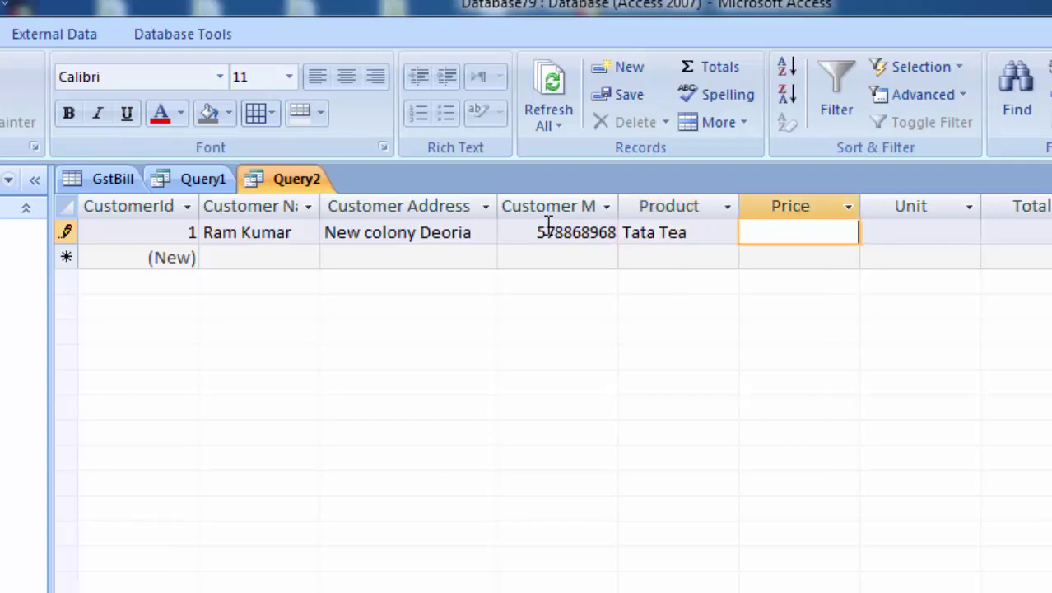
{"action": "type", "text": "16"}
{"action": "type", "text": "0"}
{"action": "key", "text": "Tab"}
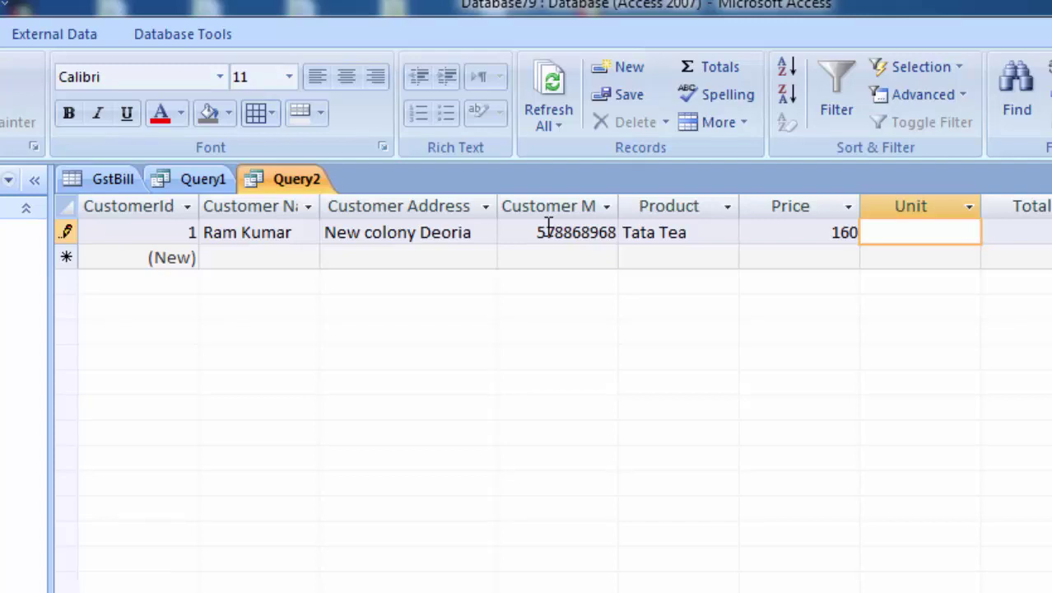
{"action": "type", "text": "5"}
{"action": "key", "text": "Tab"}
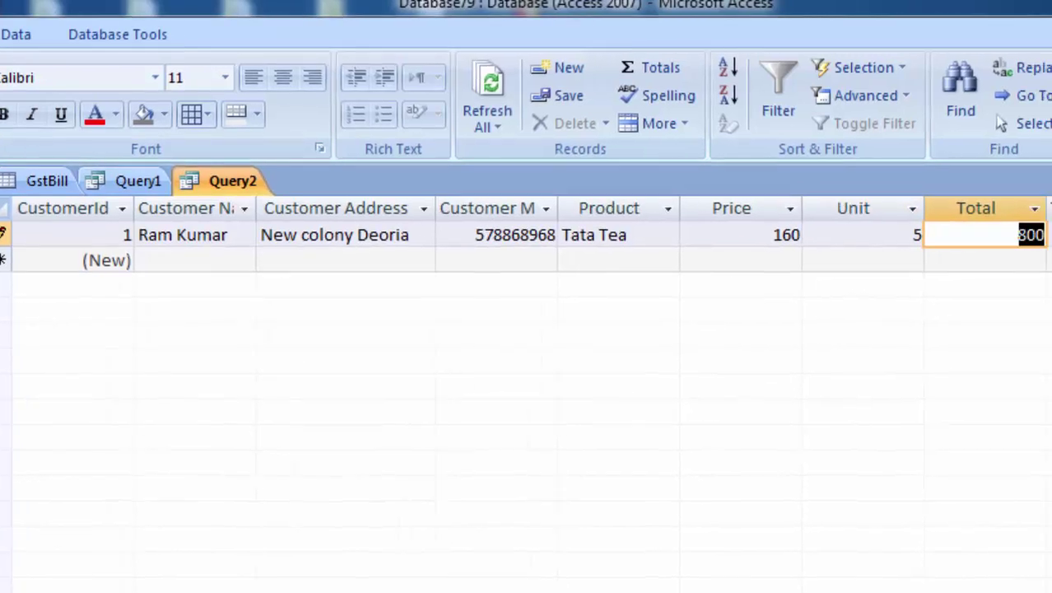
{"action": "left_click", "coordinate": [871, 252]}
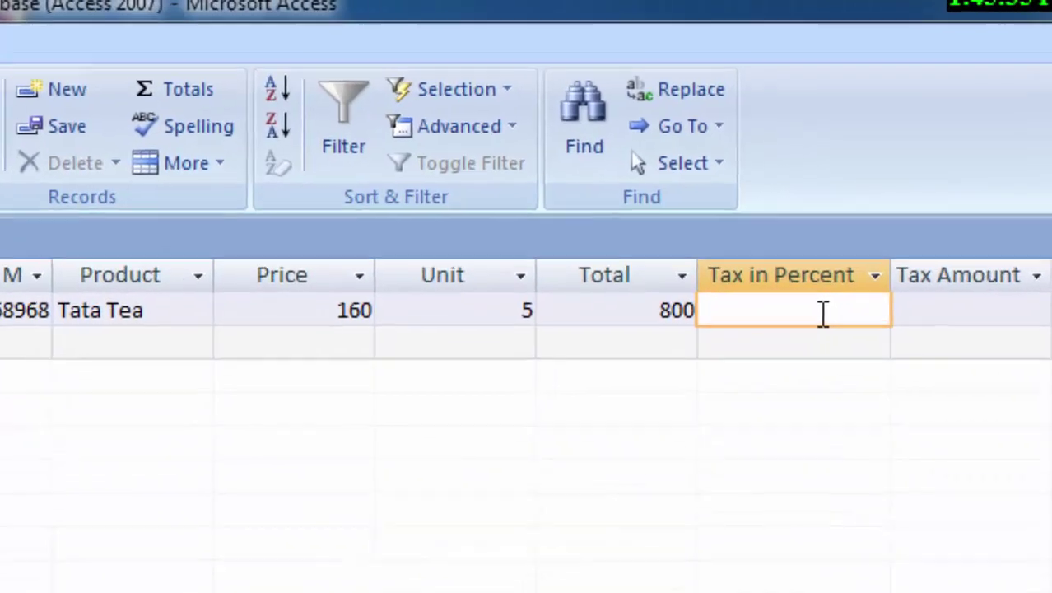
{"action": "type", "text": "7"}
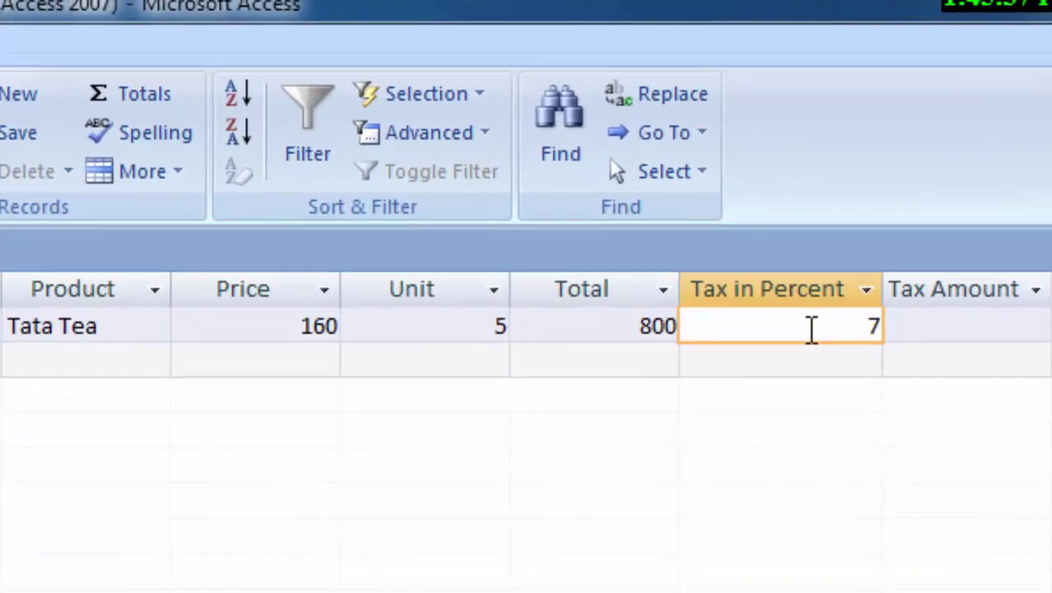
{"action": "key", "text": "Tab"}
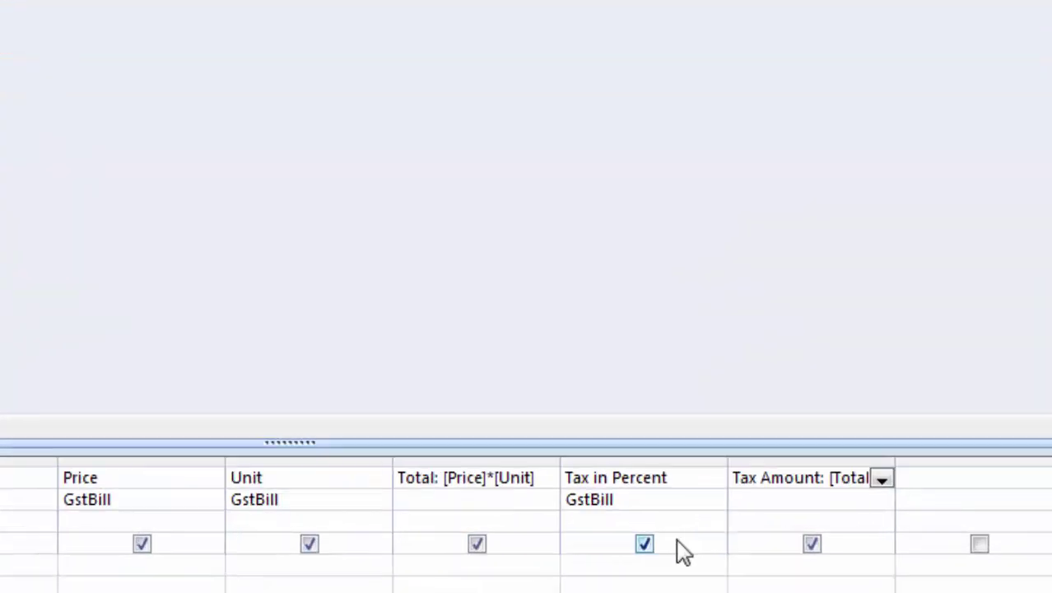
- Edit the Tax Amount expression, removing 100/ and appending /100 after [Tax in Percent]
{"action": "left_click", "coordinate": [615, 441]}
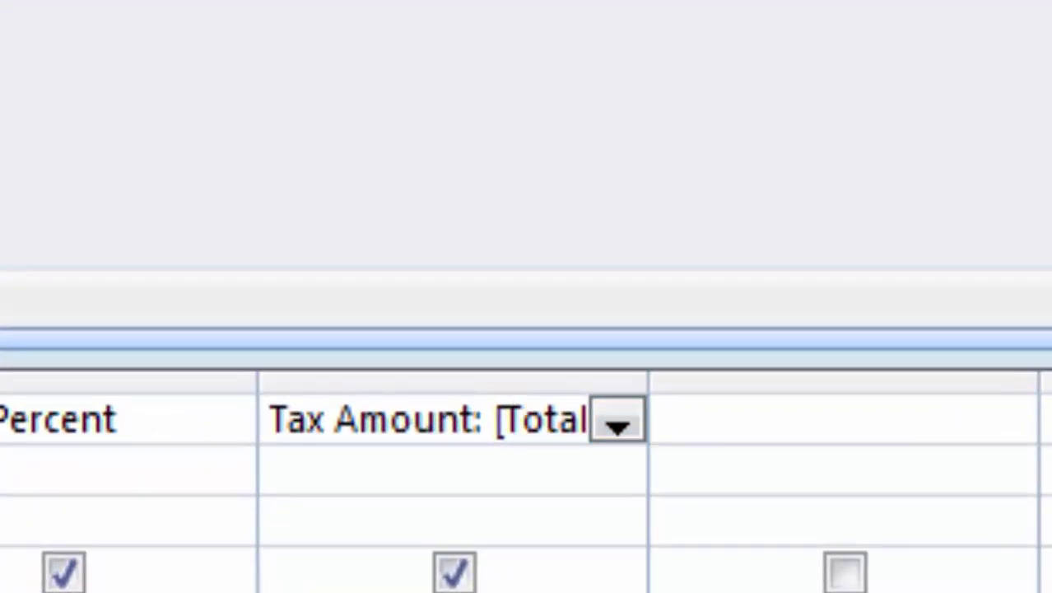
{"action": "key", "text": "Right"}
{"action": "key", "text": "Right"}
{"action": "key", "text": "Right"}
{"action": "key", "text": "Right"}
{"action": "key", "text": "Right"}
{"action": "key", "text": "Right"}
{"action": "key", "text": "Right"}
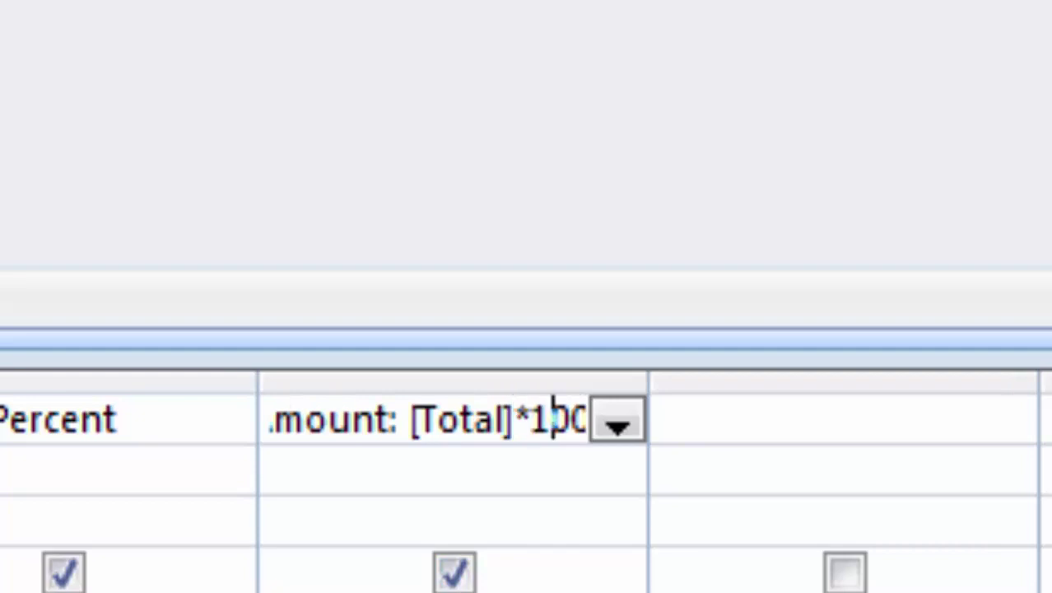
{"action": "key", "text": "Right"}
{"action": "key", "text": "Right"}
{"action": "key", "text": "Right"}
{"action": "key", "text": "Right"}
{"action": "key", "text": "Right"}
{"action": "key", "text": "Right"}
{"action": "key", "text": "Right"}
{"action": "key", "text": "Right"}
{"action": "key", "text": "Right"}
{"action": "key", "text": "Right"}
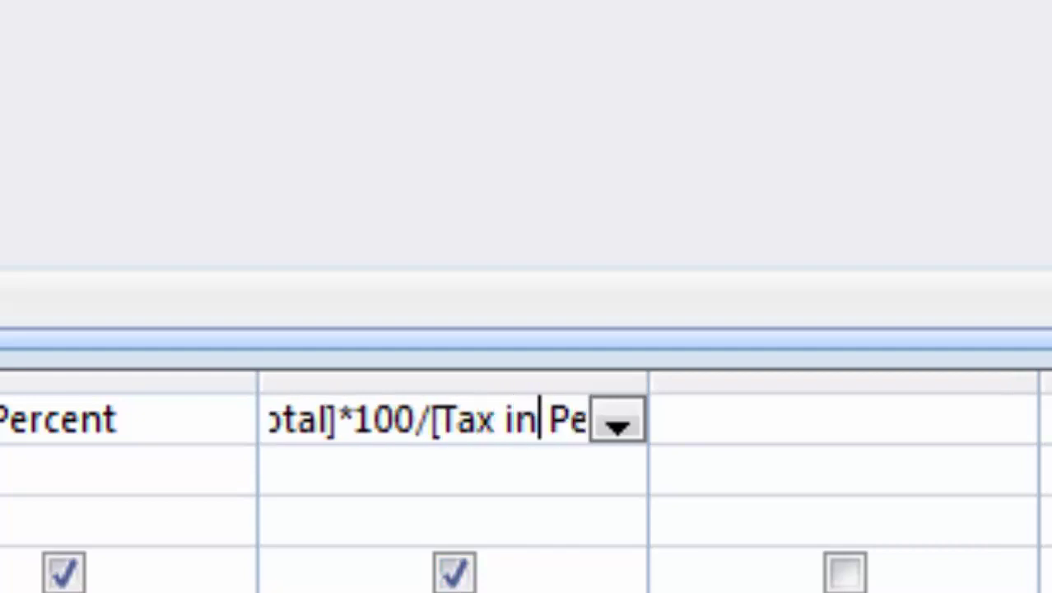
{"action": "key", "text": "Right"}
{"action": "key", "text": "Right"}
{"action": "key", "text": "Right"}
{"action": "key", "text": "Right"}
{"action": "key", "text": "Right"}
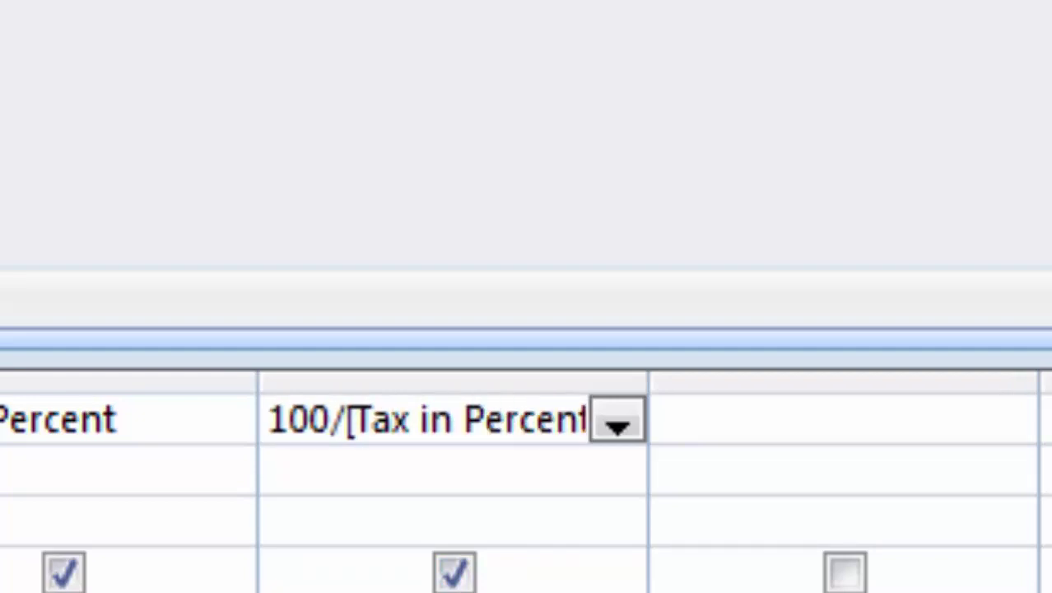
{"action": "left_click", "coordinate": [340, 421]}
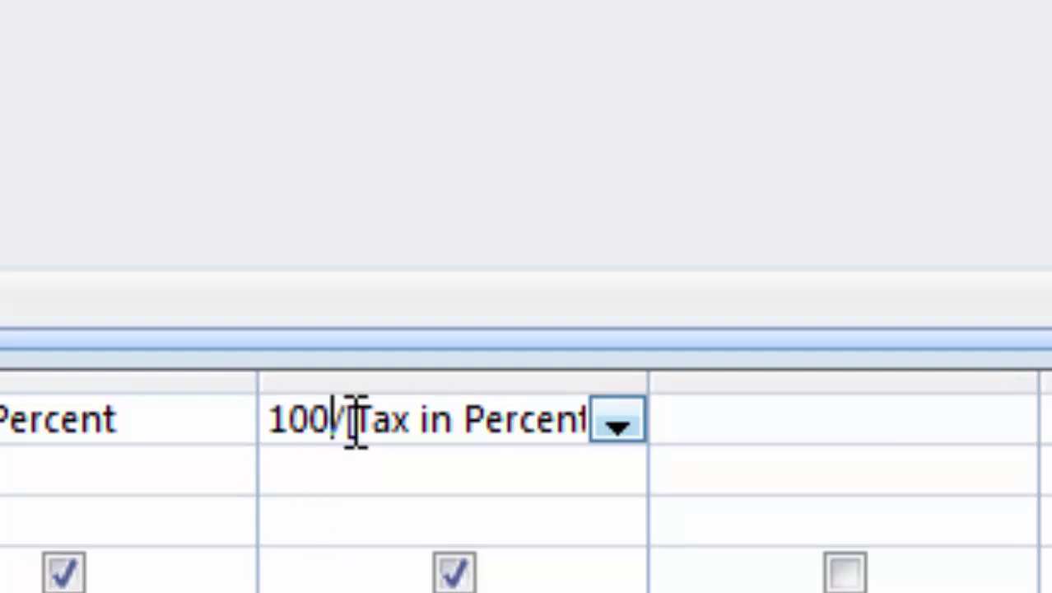
{"action": "key", "text": "BackSpace"}
{"action": "key", "text": "BackSpace"}
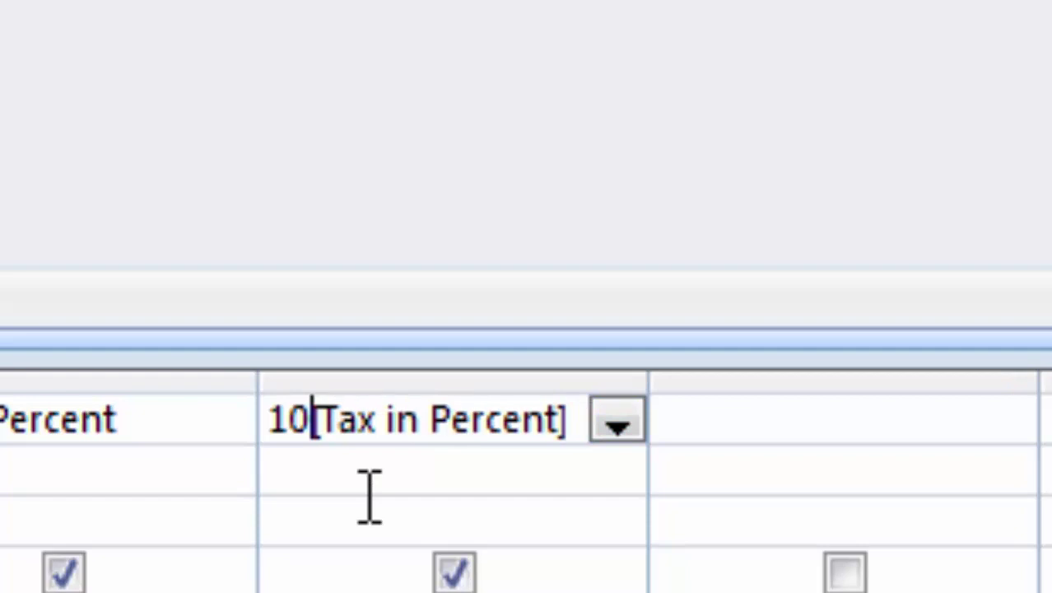
{"action": "key", "text": "BackSpace"}
{"action": "key", "text": "BackSpace"}
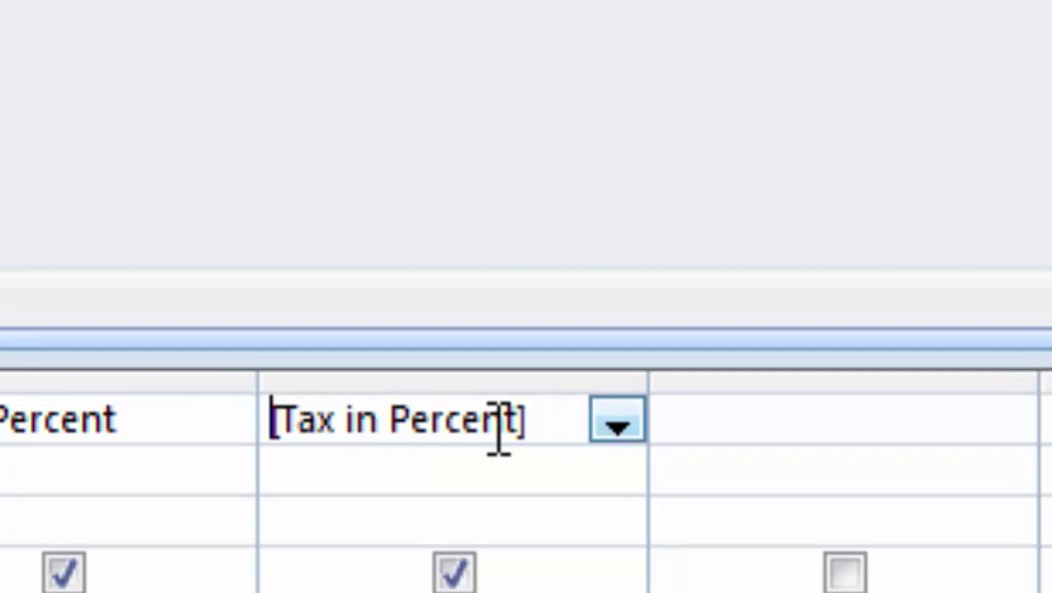
{"action": "key", "text": "Left"}
{"action": "key", "text": "Left"}
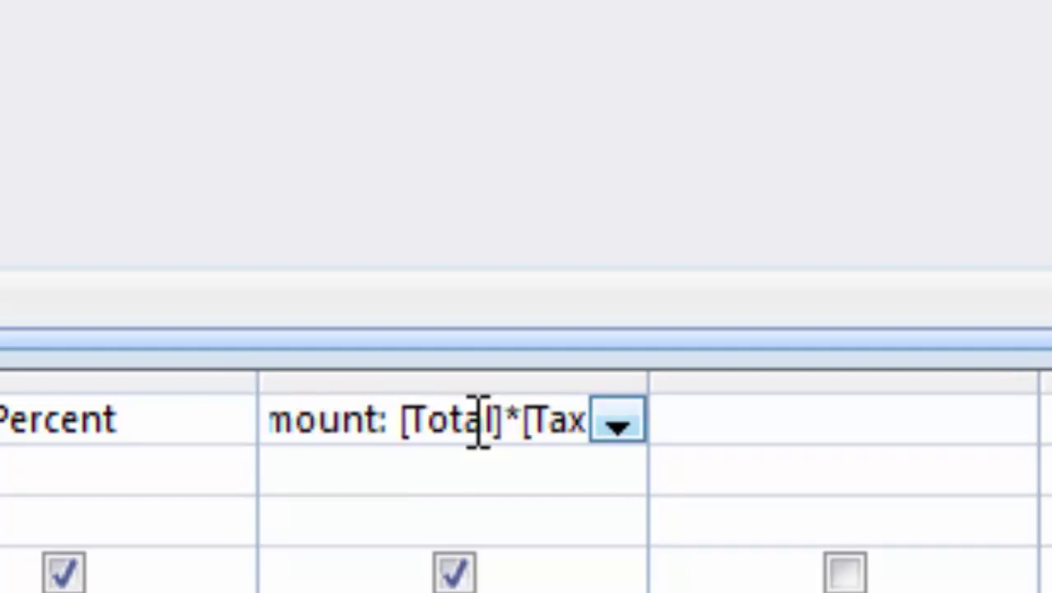
{"action": "key", "text": "Right"}
{"action": "key", "text": "Right"}
{"action": "key", "text": "Right"}
{"action": "key", "text": "Right"}
{"action": "key", "text": "Right"}
{"action": "key", "text": "Right"}
{"action": "key", "text": "Right"}
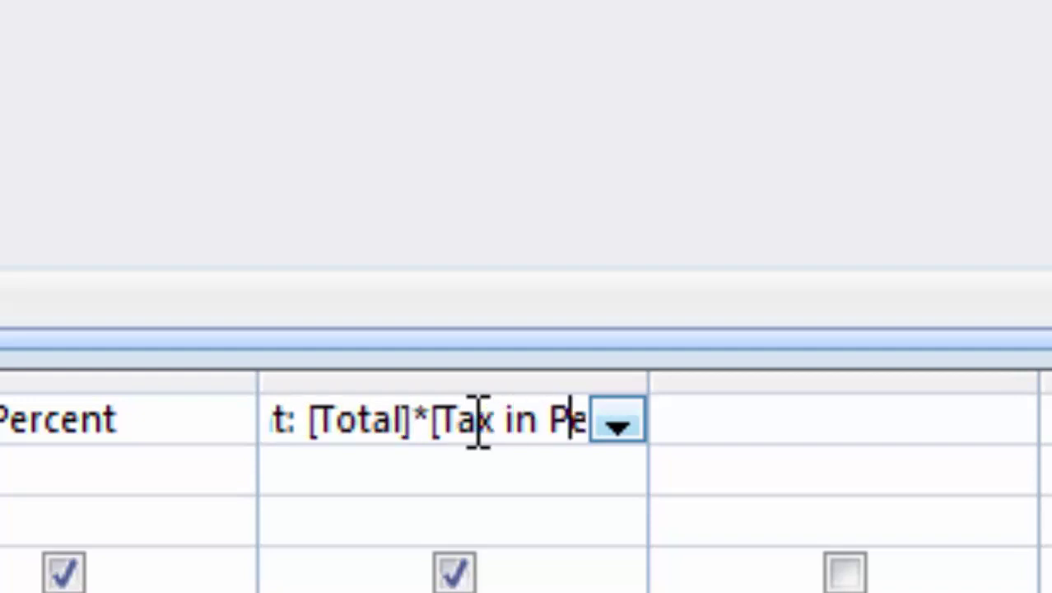
{"action": "key", "text": "Right"}
{"action": "key", "text": "Right"}
{"action": "key", "text": "Right"}
{"action": "key", "text": "Right"}
{"action": "key", "text": "Right"}
{"action": "type", "text": "]"}
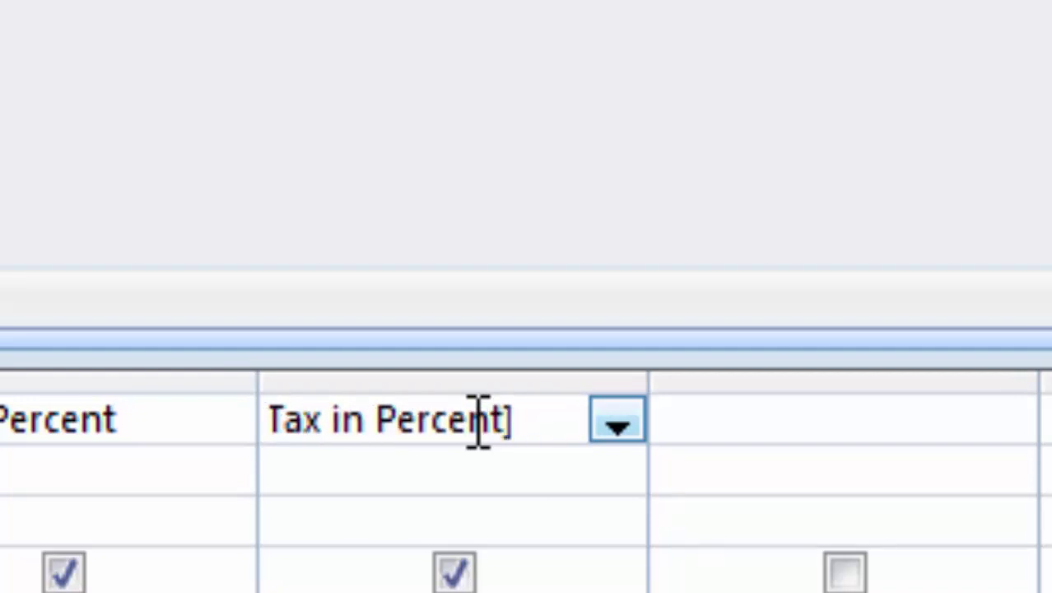
{"action": "type", "text": "/"}
{"action": "type", "text": "100"}
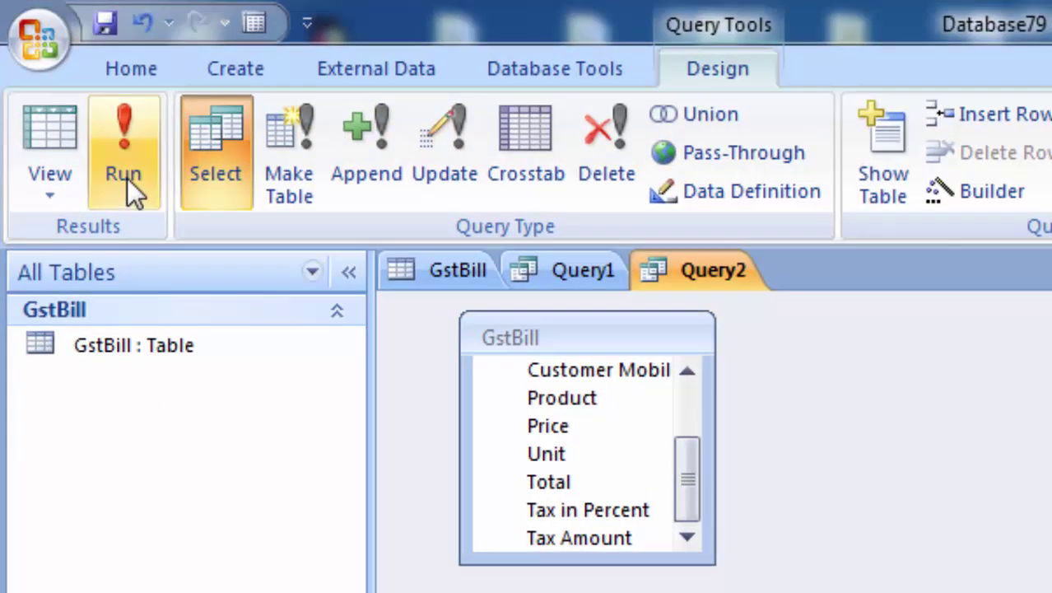
- Run Query2 to show the corrected Tax Amount of 56 and auto-fit the Customer Name column
{"action": "left_click", "coordinate": [126, 178]}
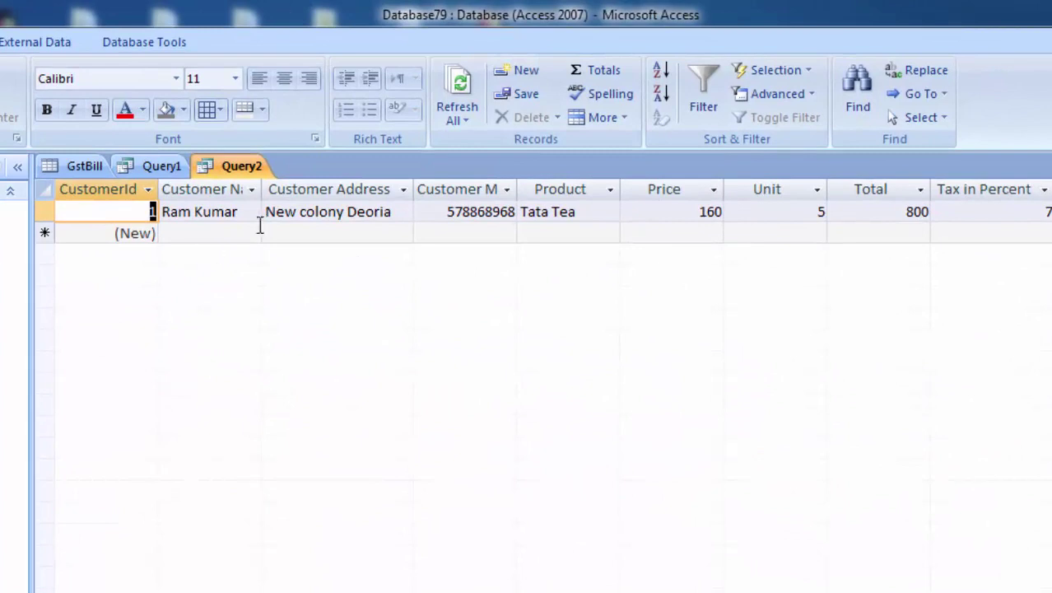
{"action": "double_click", "coordinate": [261, 194]}
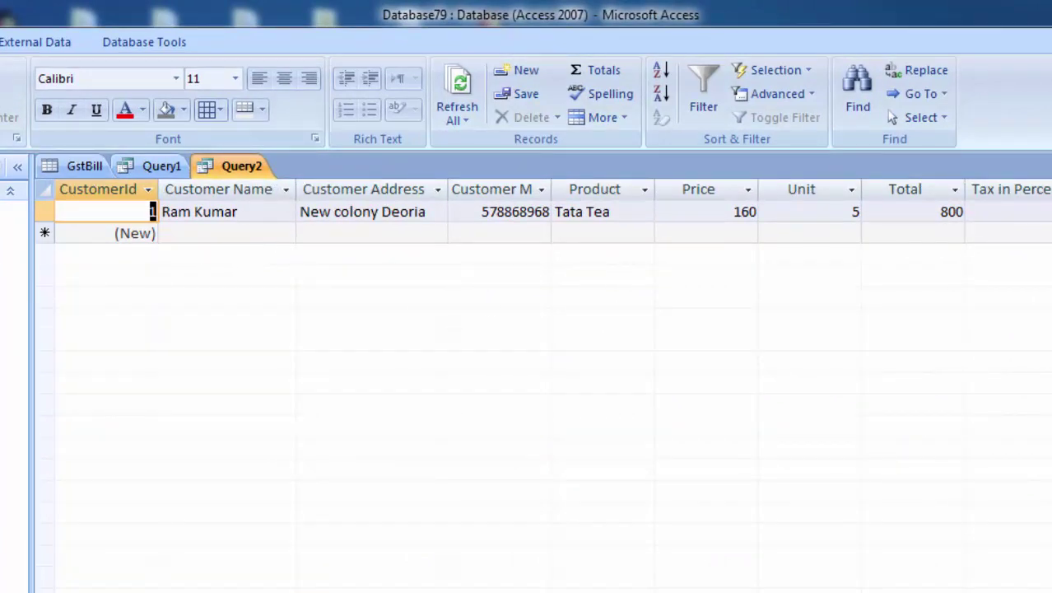
{"action": "left_click", "coordinate": [1, 42]}
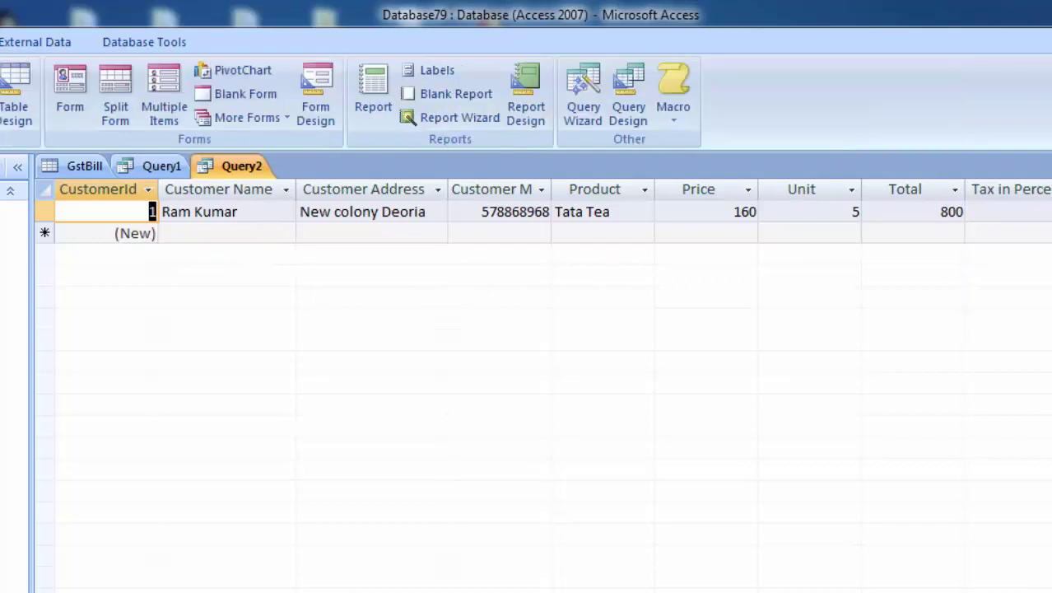
- Launch the Form Wizard on Query2 and begin saving the query as India Shopping Mall
{"action": "left_click", "coordinate": [270, 119]}
{"action": "left_click", "coordinate": [283, 156]}
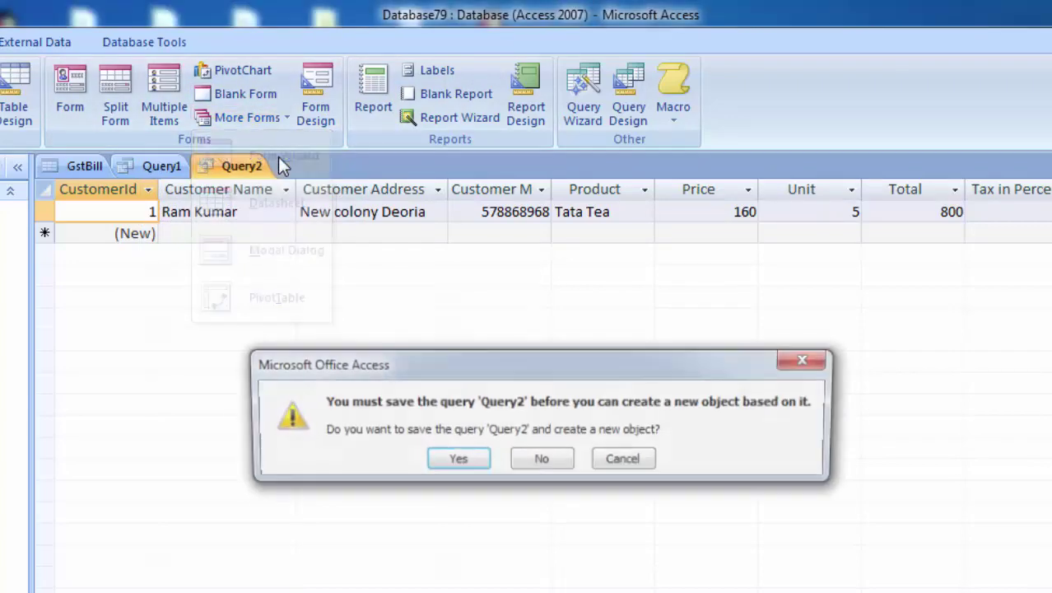
{"action": "left_click", "coordinate": [444, 468]}
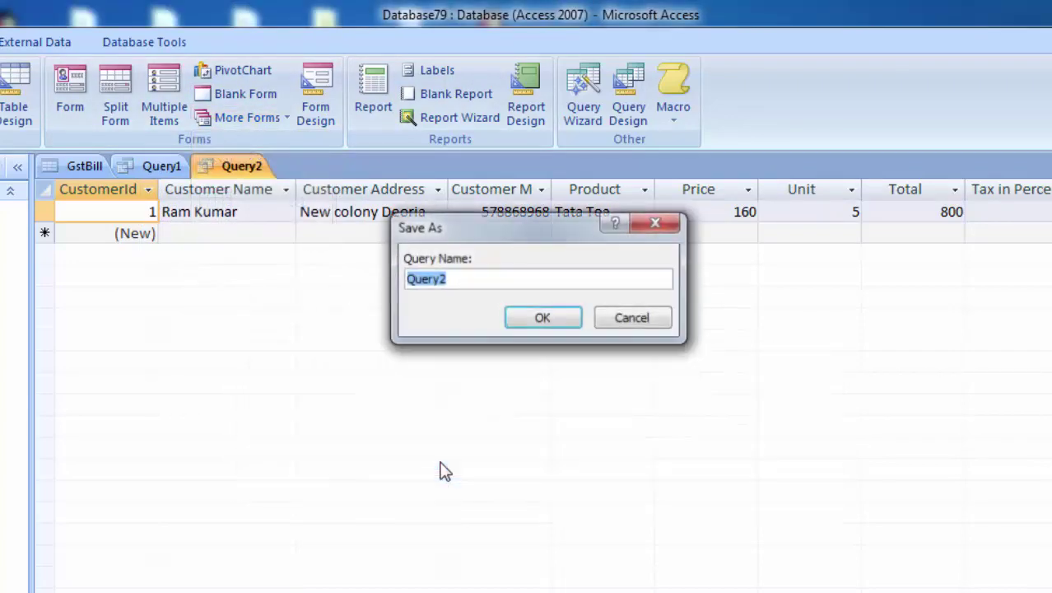
{"action": "key", "text": "BackSpace"}
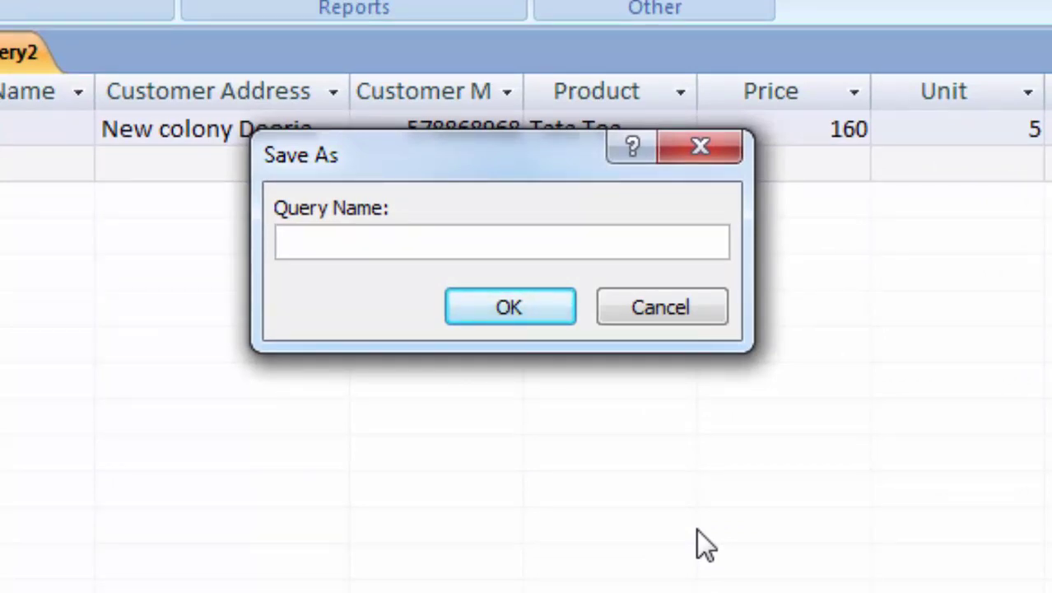
{"action": "type", "text": "Ind"}
{"action": "type", "text": "ia S"}
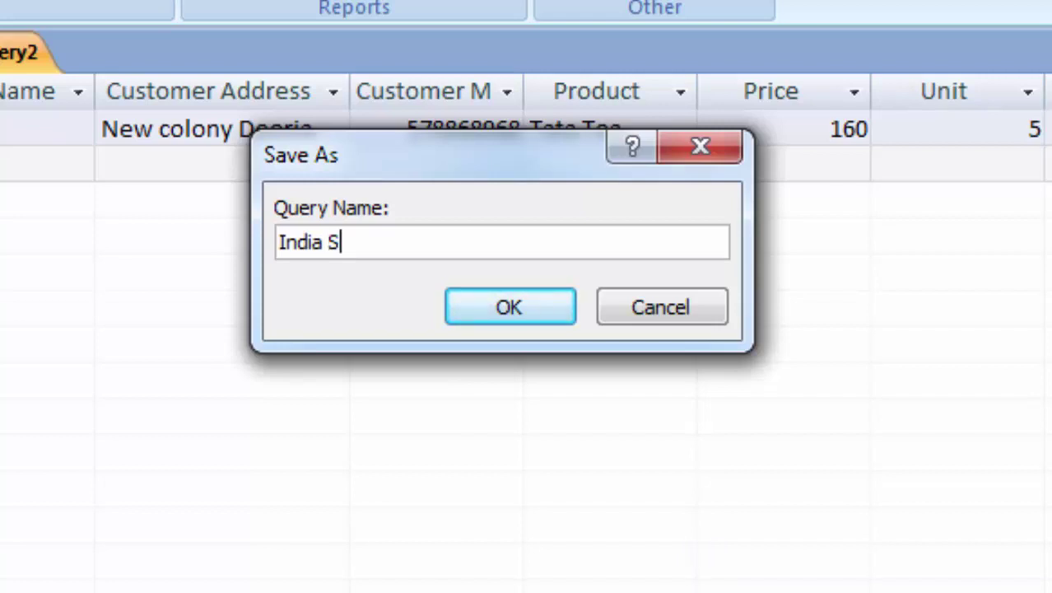
{"action": "type", "text": "hoppin"}
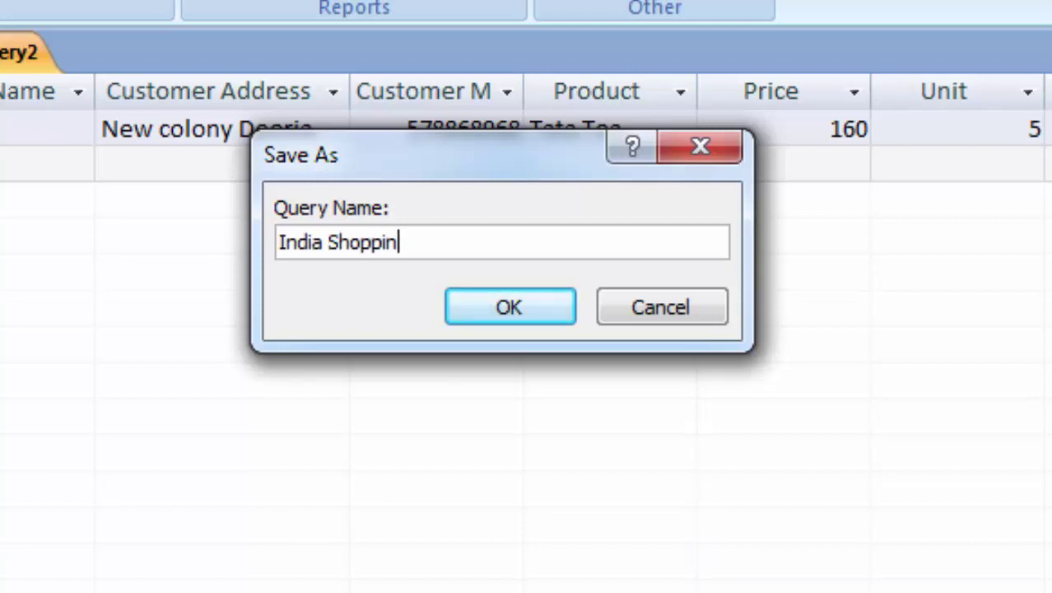
{"action": "type", "text": "g "}
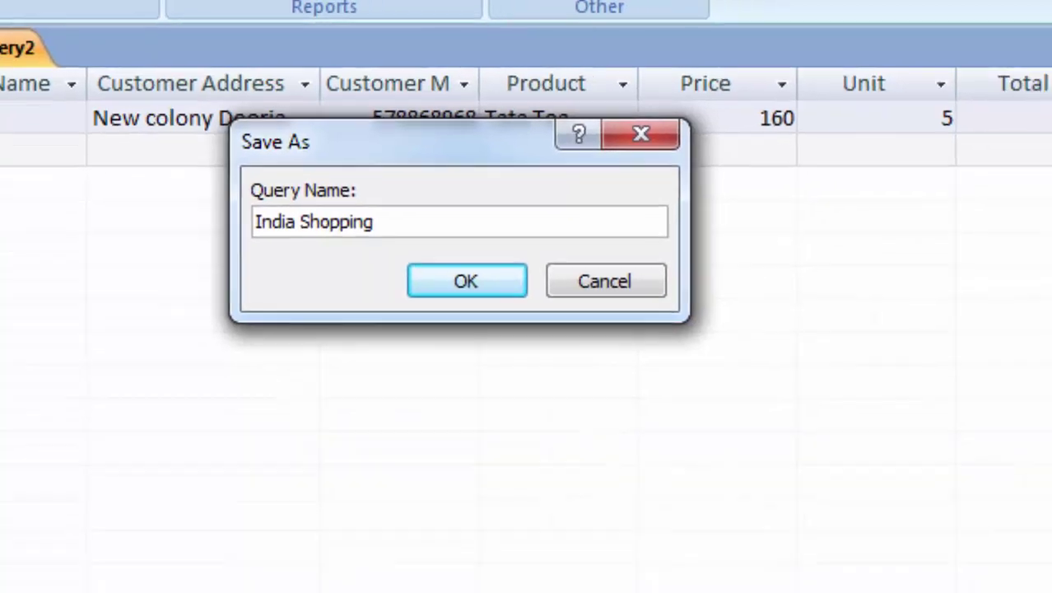
{"action": "type", "text": "M"}
{"action": "type", "text": "all"}
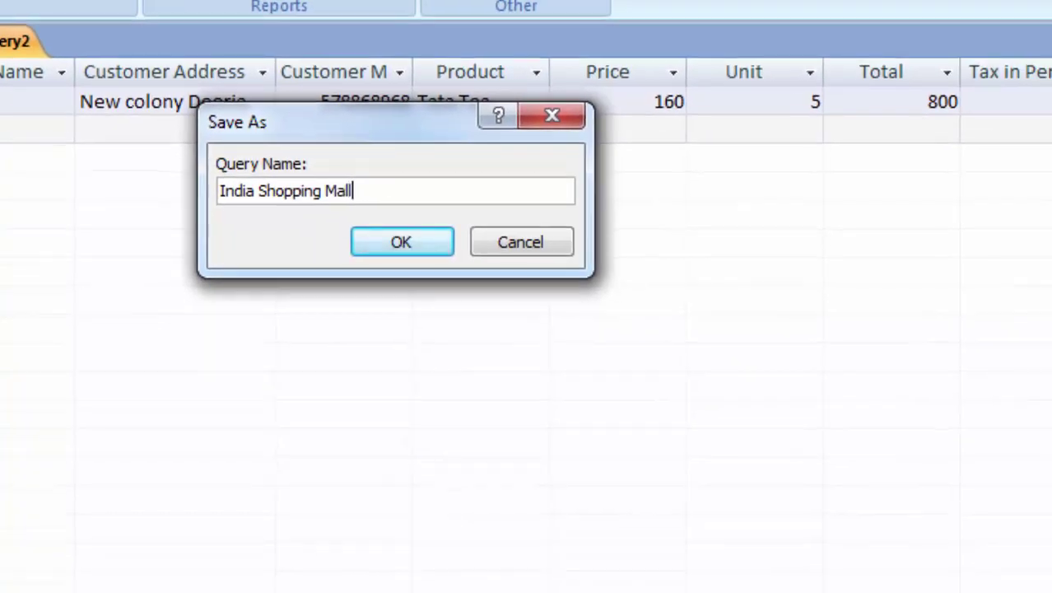
- Save the query, build a columnar India Shopping Mall form with all fields, and add a new record
{"action": "left_click", "coordinate": [400, 245]}
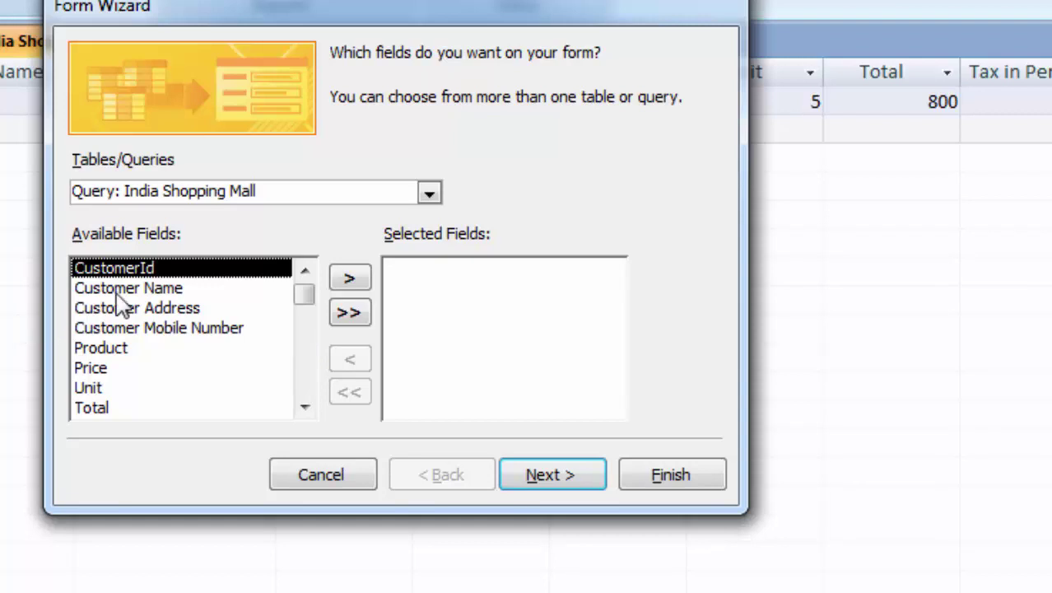
{"action": "left_click", "coordinate": [362, 318]}
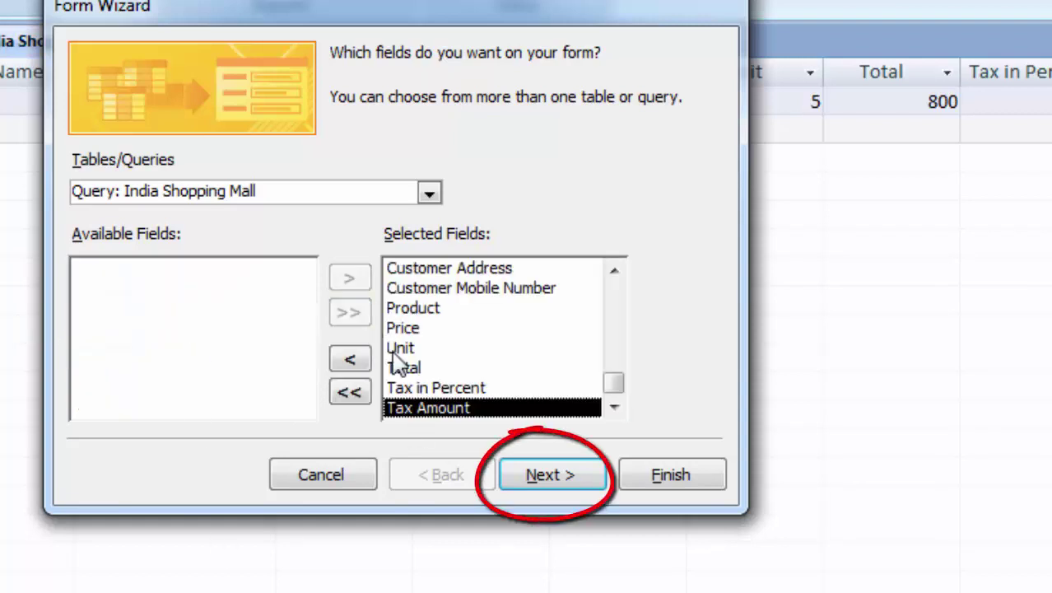
{"action": "left_click", "coordinate": [535, 482]}
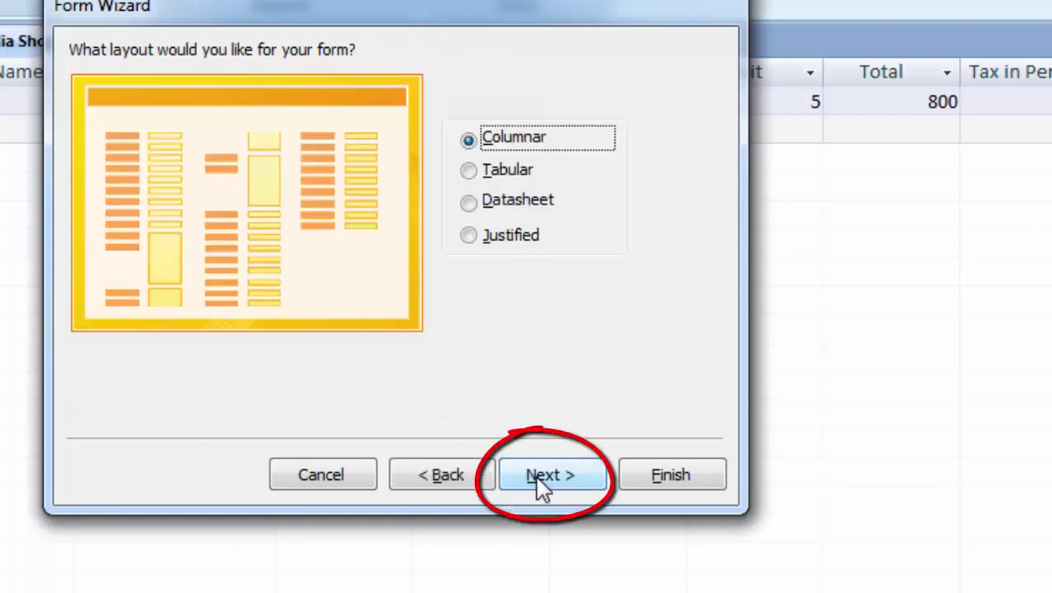
{"action": "left_click", "coordinate": [670, 486]}
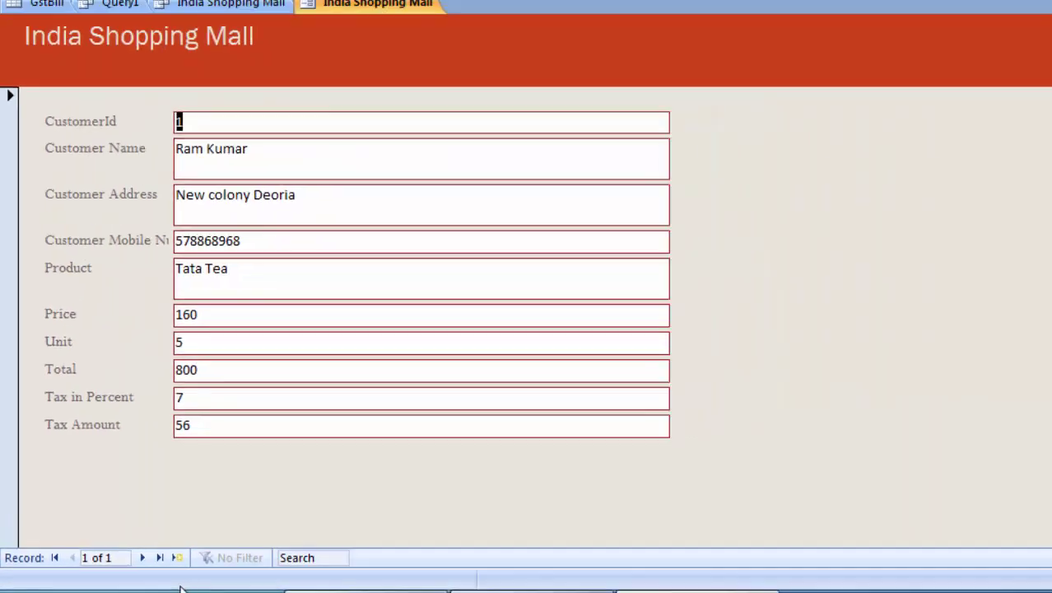
{"action": "left_click", "coordinate": [177, 557]}
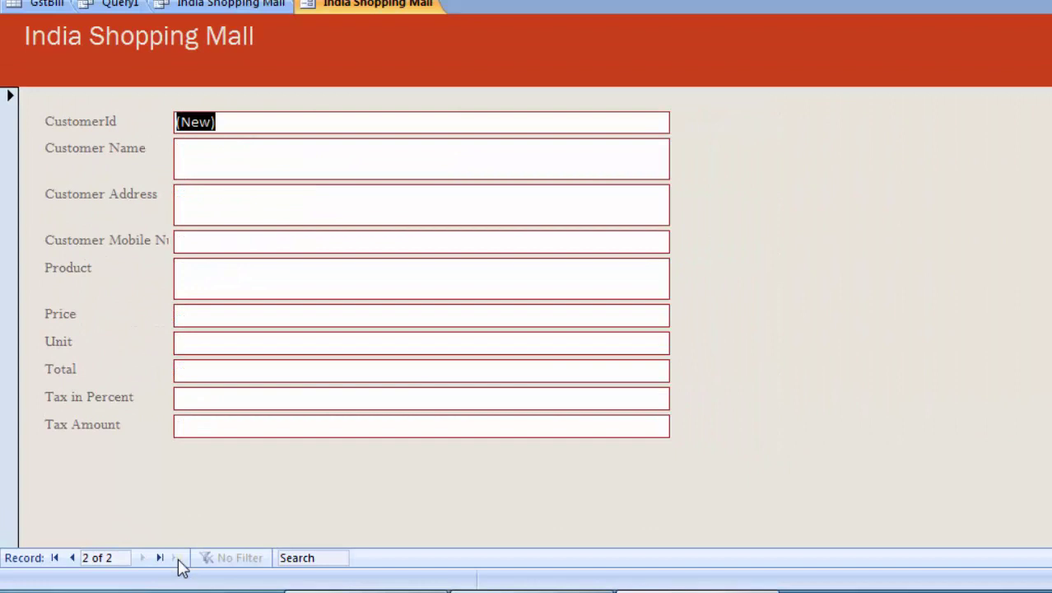
- Enter the customer's name, address and mobile number, trimming the mobile number to a valid length
{"action": "left_click", "coordinate": [234, 153]}
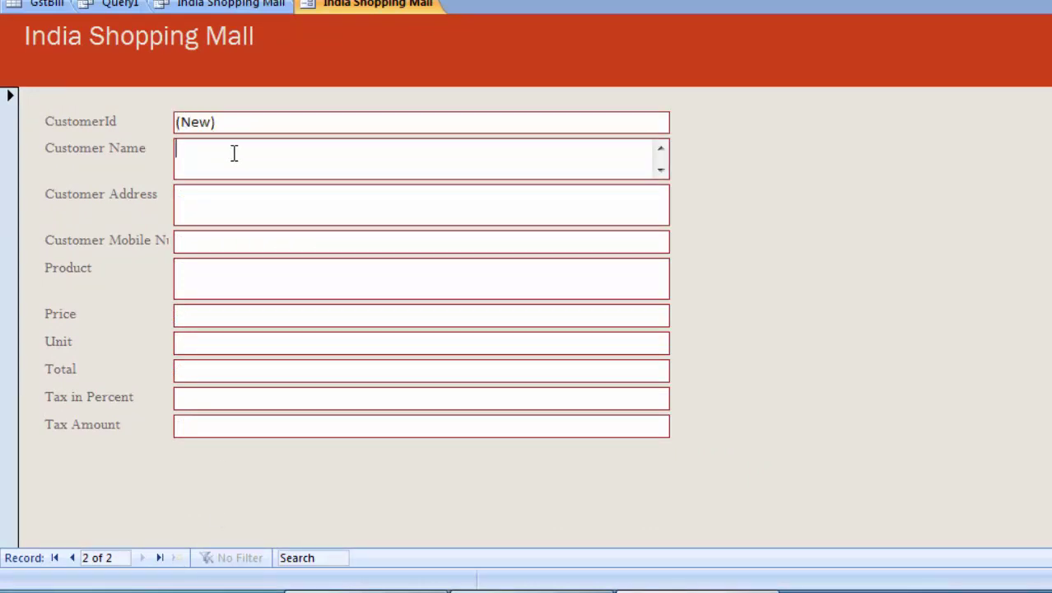
{"action": "type", "text": "Ramesh"}
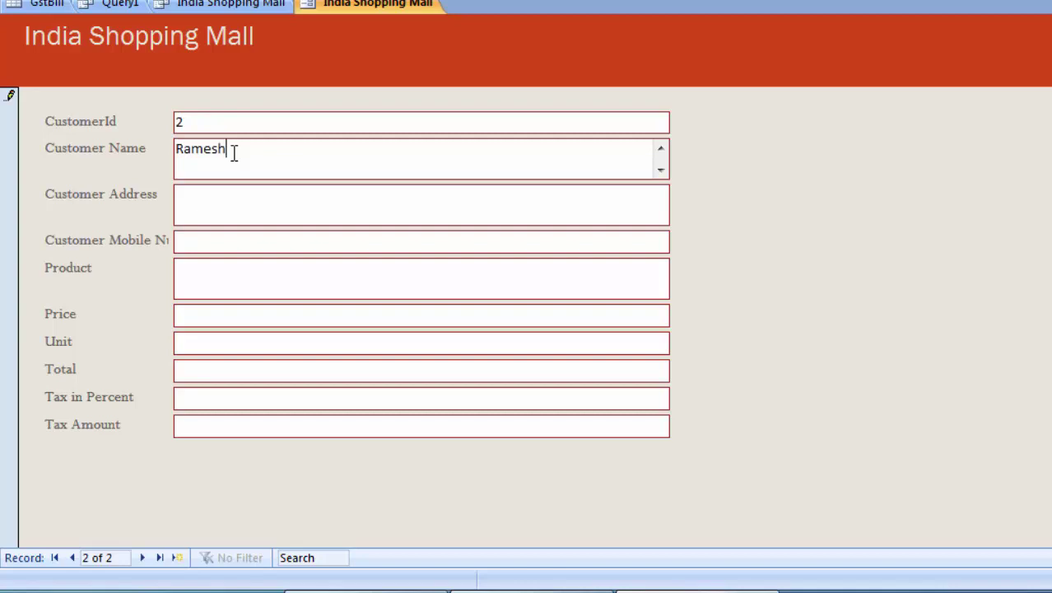
{"action": "key", "text": "Tab"}
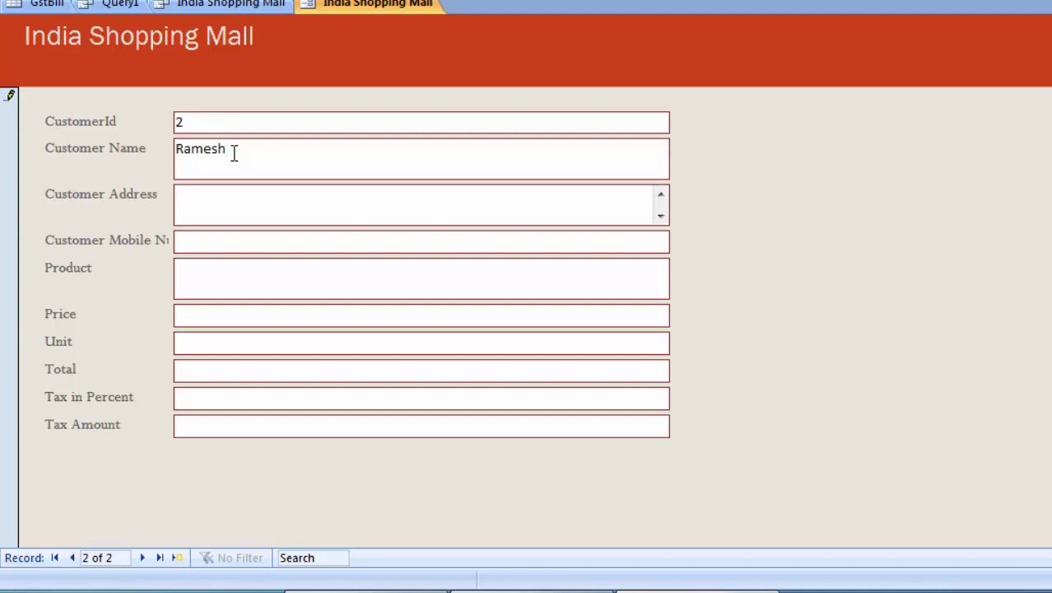
{"action": "type", "text": "R"}
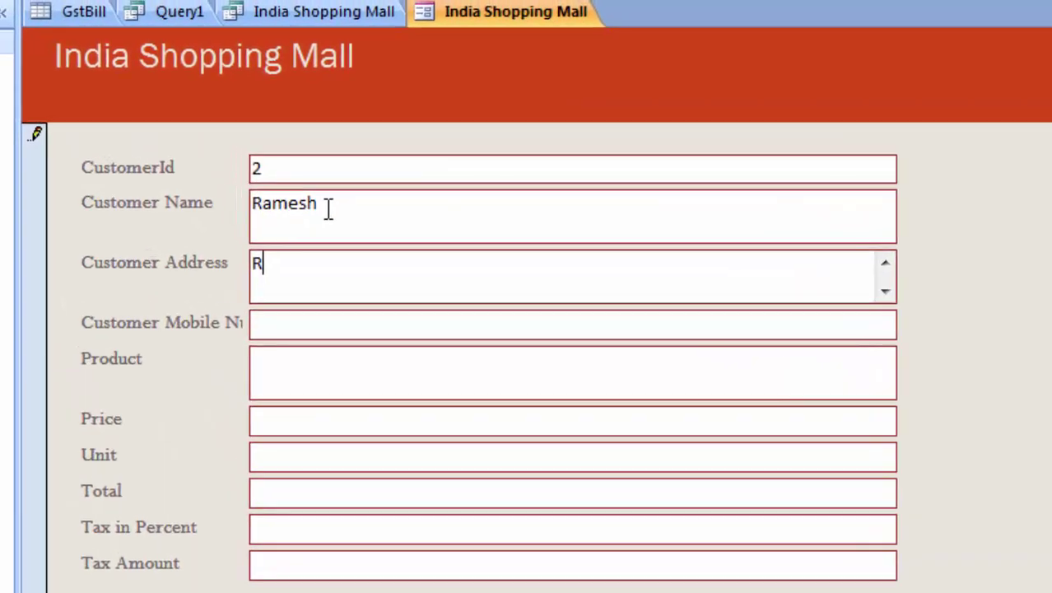
{"action": "type", "text": "aghav "}
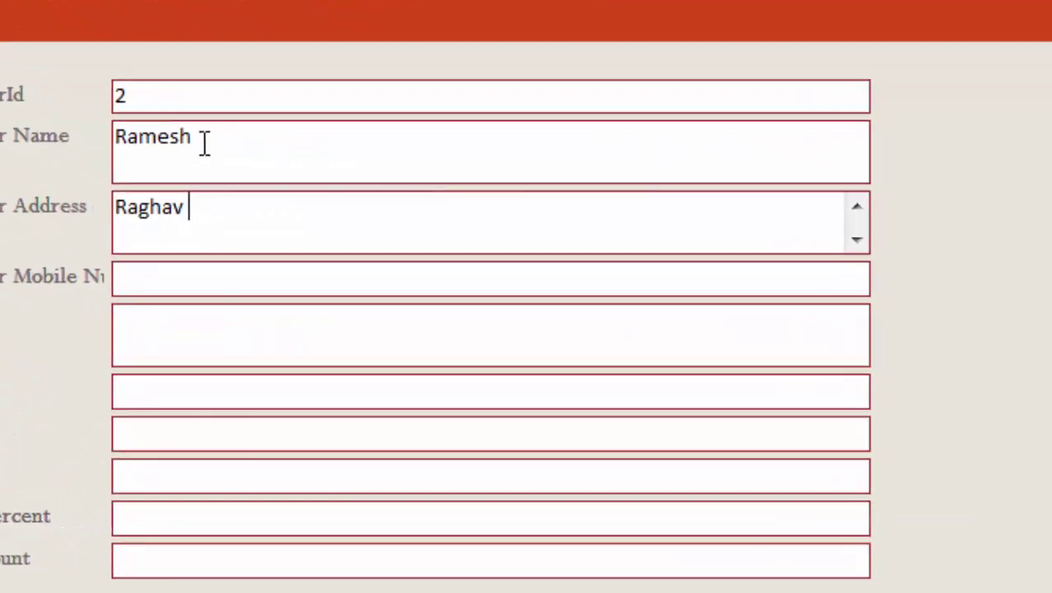
{"action": "type", "text": "Naga"}
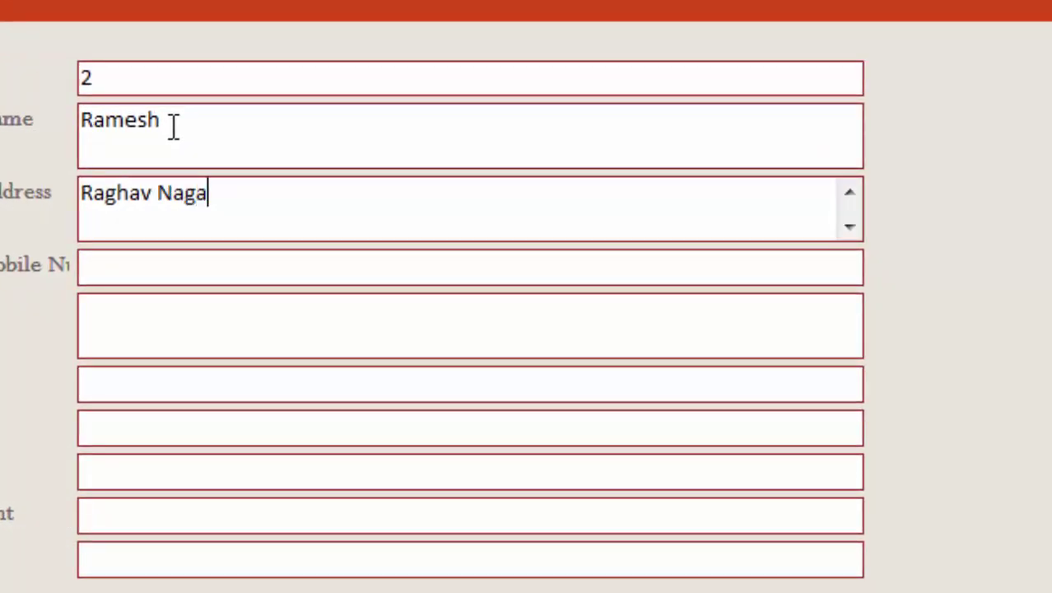
{"action": "type", "text": "r Deo"}
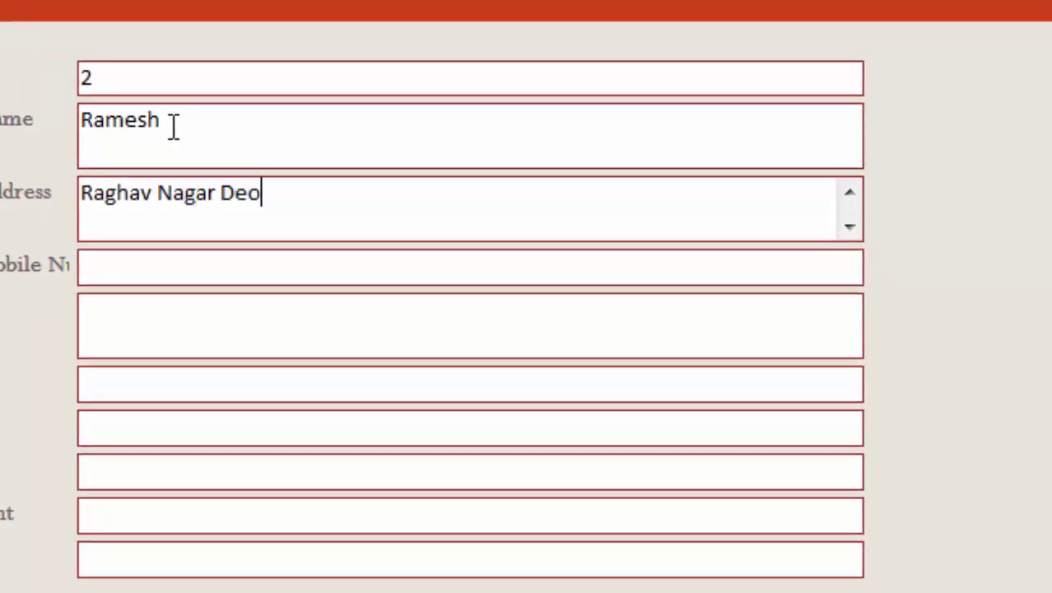
{"action": "type", "text": "ria"}
{"action": "left_click", "coordinate": [151, 267]}
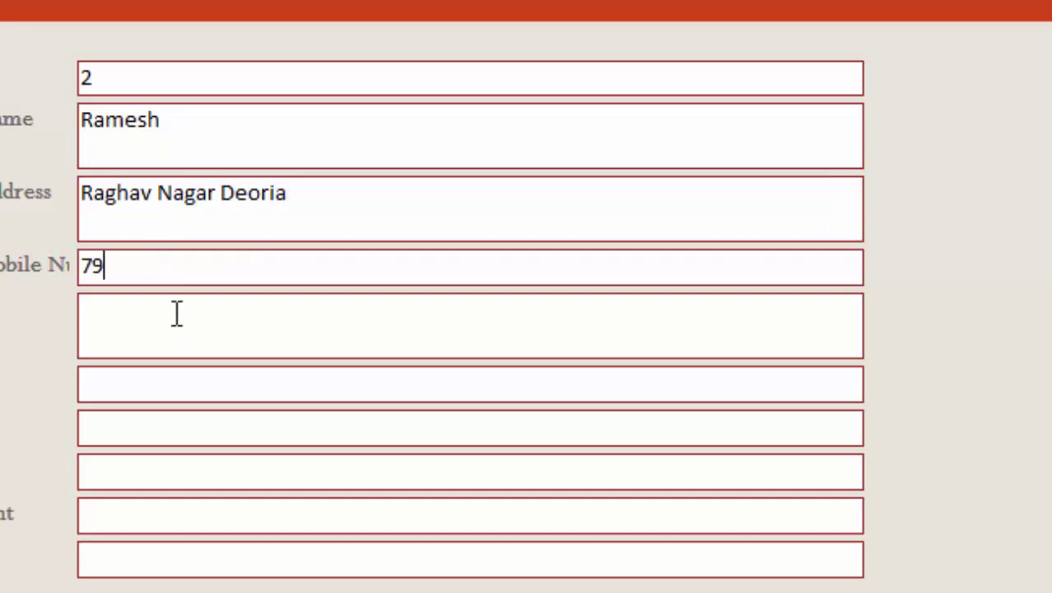
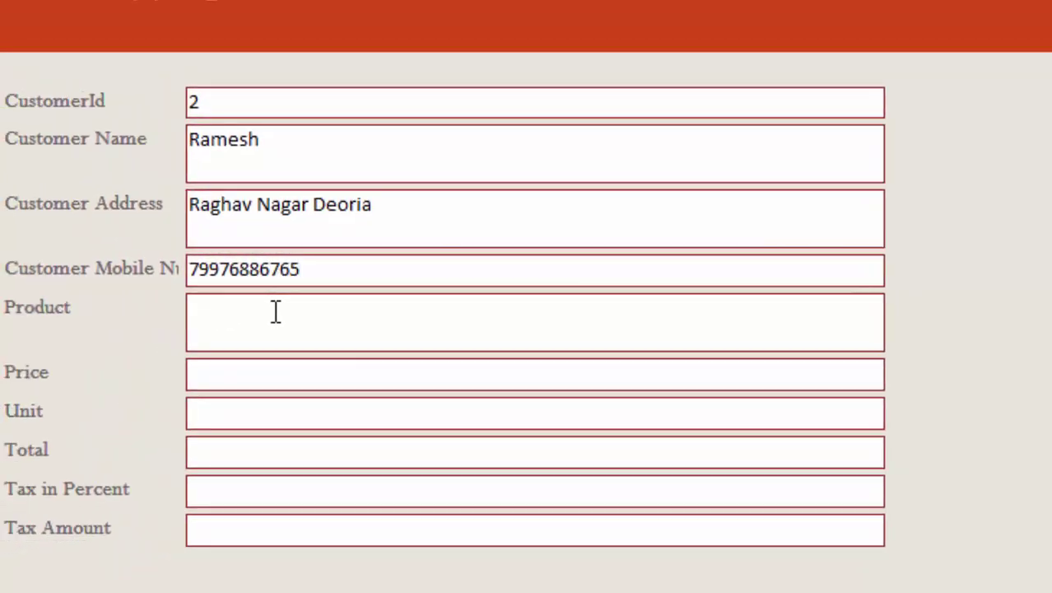
{"action": "left_click", "coordinate": [276, 312]}
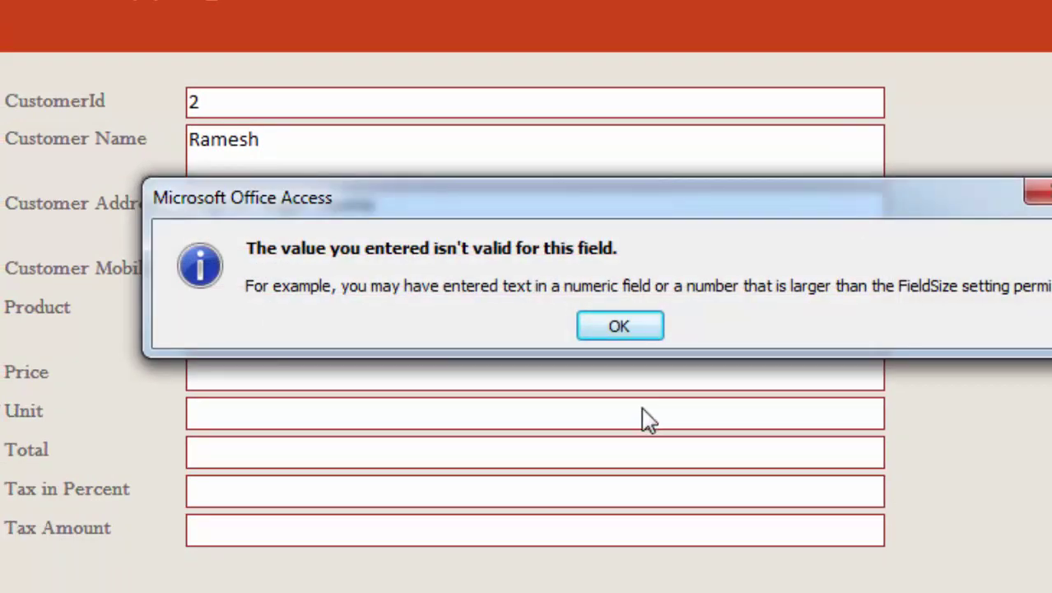
{"action": "left_click", "coordinate": [627, 328]}
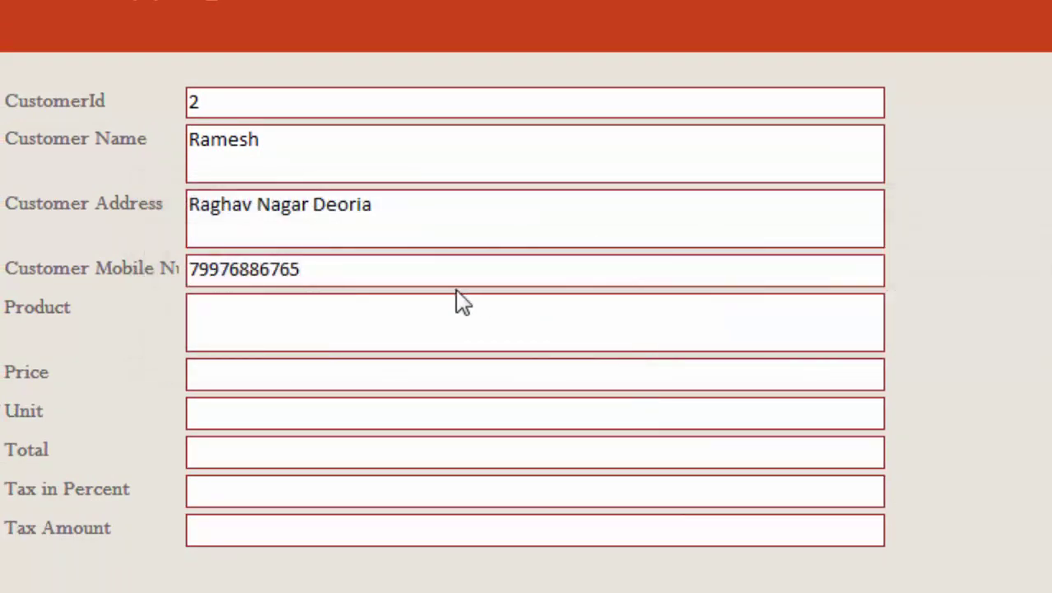
{"action": "key", "text": "BackSpace"}
{"action": "key", "text": "BackSpace"}
{"action": "key", "text": "BackSpace"}
- Enter product Computer at price 30000, 6 units and 12% tax, giving Total 180000 and Tax Amount 21600
{"action": "left_click", "coordinate": [274, 339]}
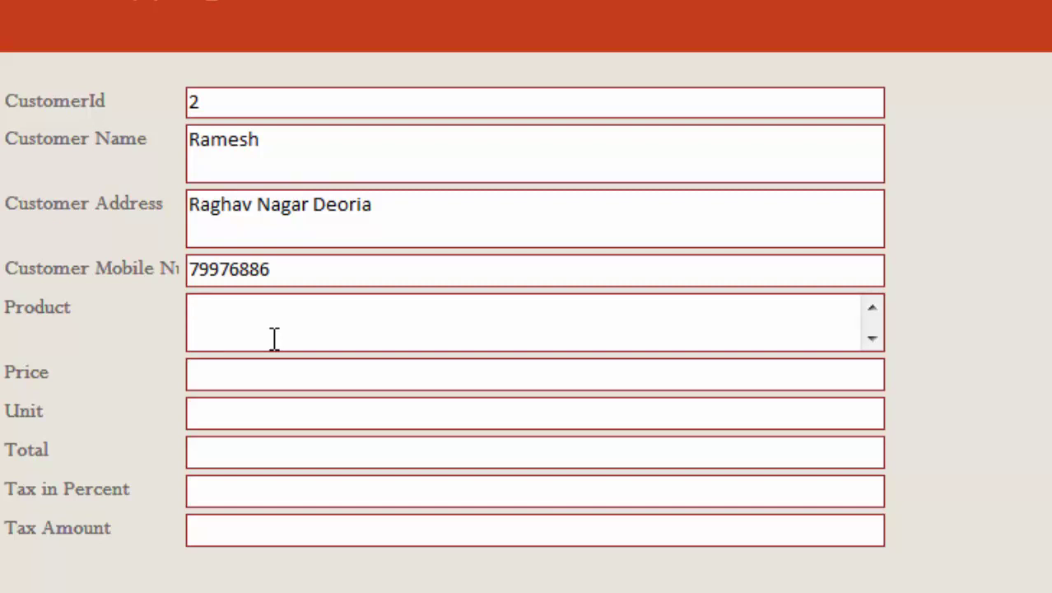
{"action": "type", "text": "C"}
{"action": "type", "text": "omput"}
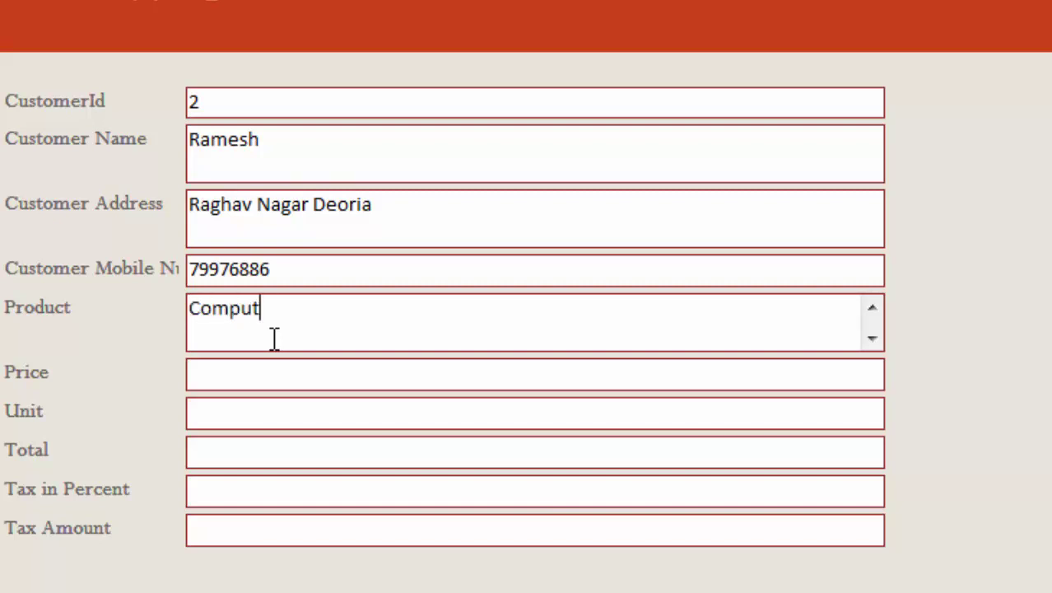
{"action": "type", "text": "er"}
{"action": "left_click", "coordinate": [289, 380]}
{"action": "type", "text": "3000"}
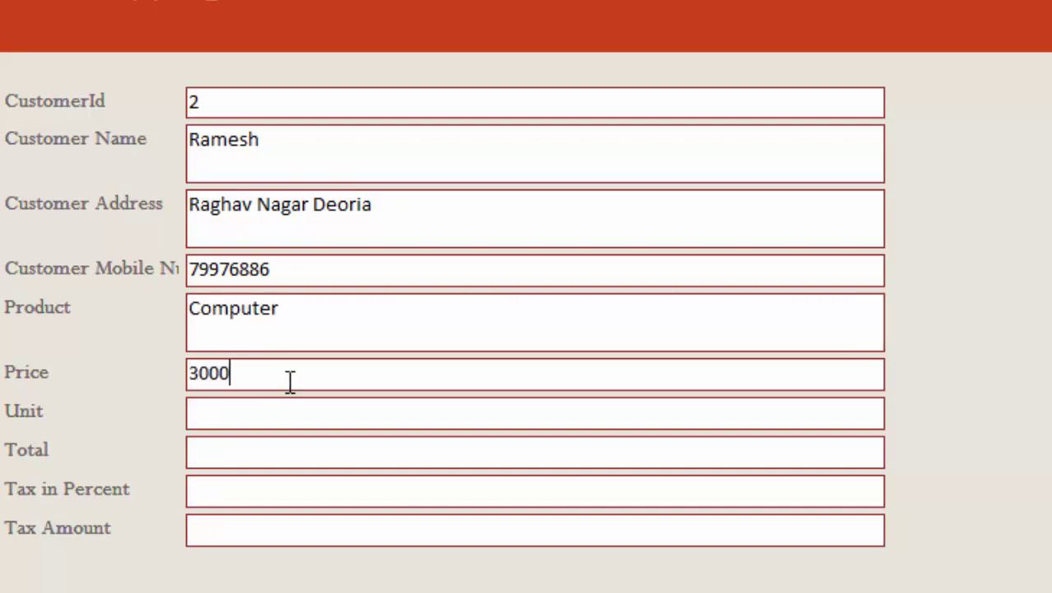
{"action": "type", "text": "0"}
{"action": "left_click", "coordinate": [272, 417]}
{"action": "type", "text": "6"}
{"action": "key", "text": "Tab"}
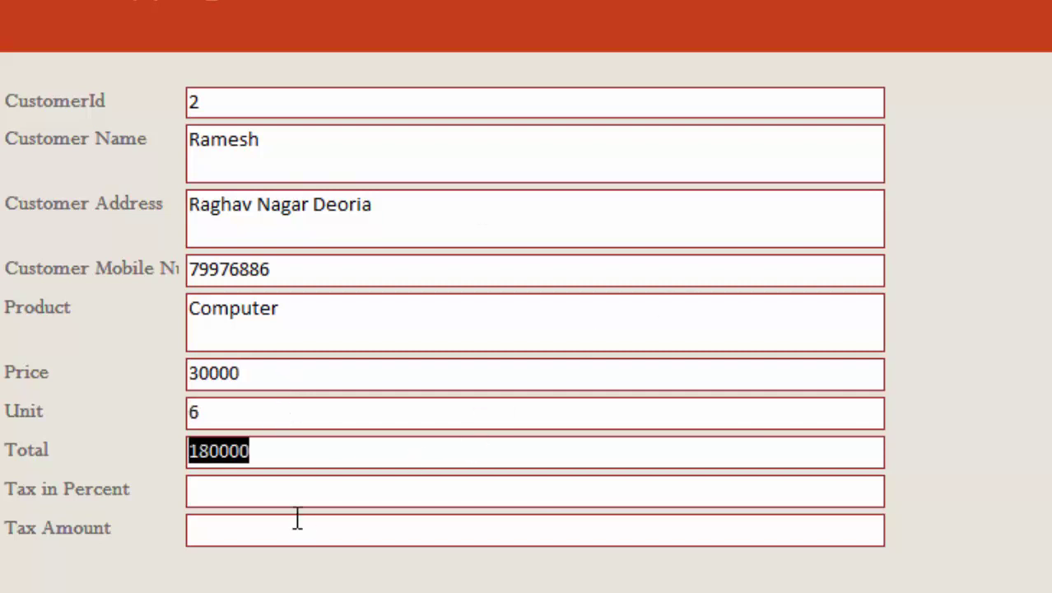
{"action": "left_click", "coordinate": [289, 489]}
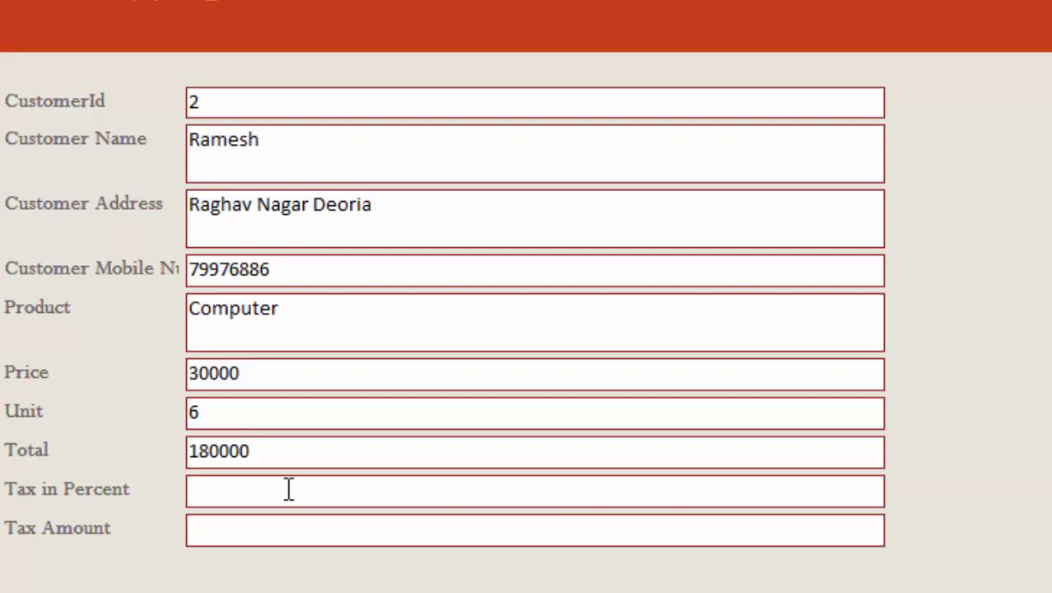
{"action": "type", "text": "12"}
{"action": "key", "text": "Tab"}
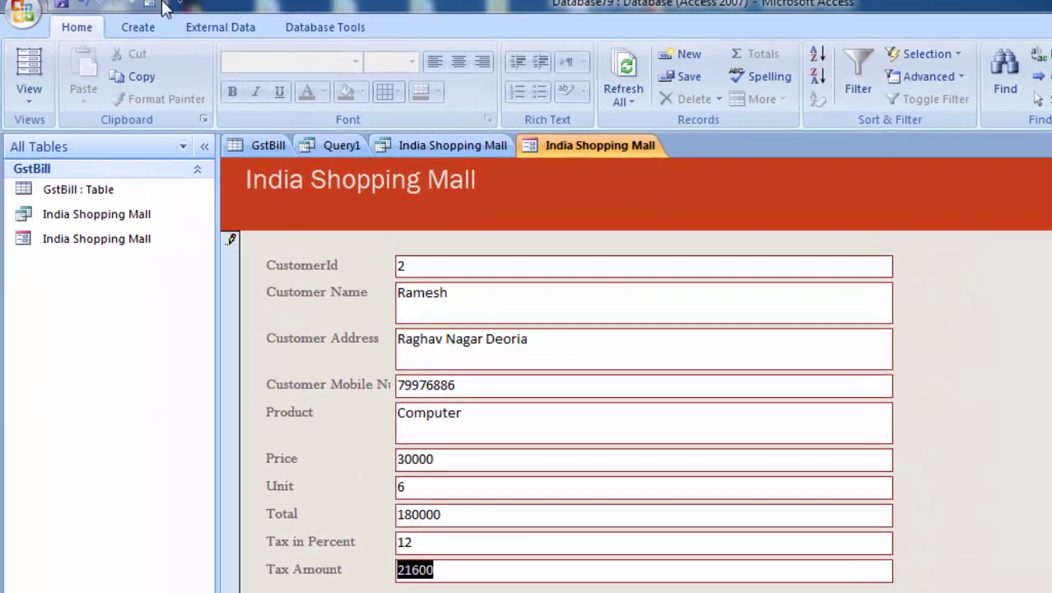
{"action": "left_click", "coordinate": [138, 26]}
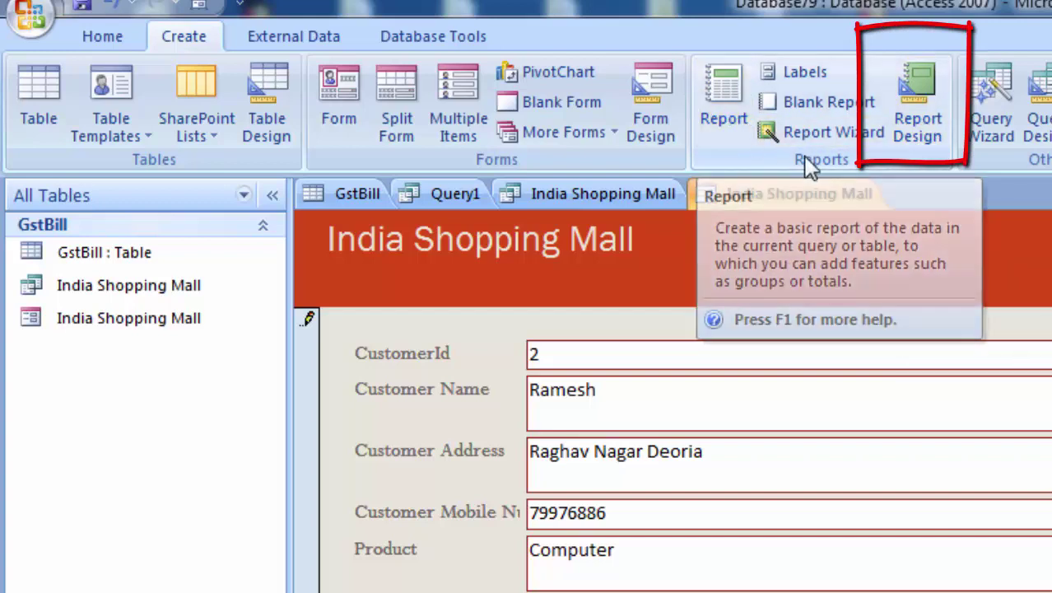
- Start the Report Wizard with all query fields, grouped by Customer Mobile Number
{"action": "left_click", "coordinate": [847, 131]}
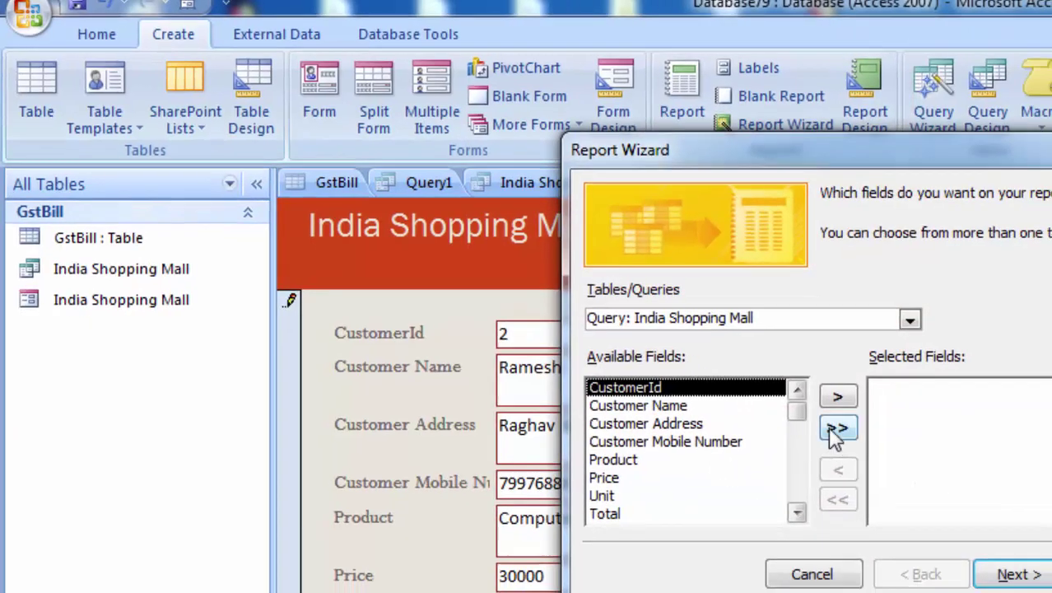
{"action": "left_click", "coordinate": [888, 453]}
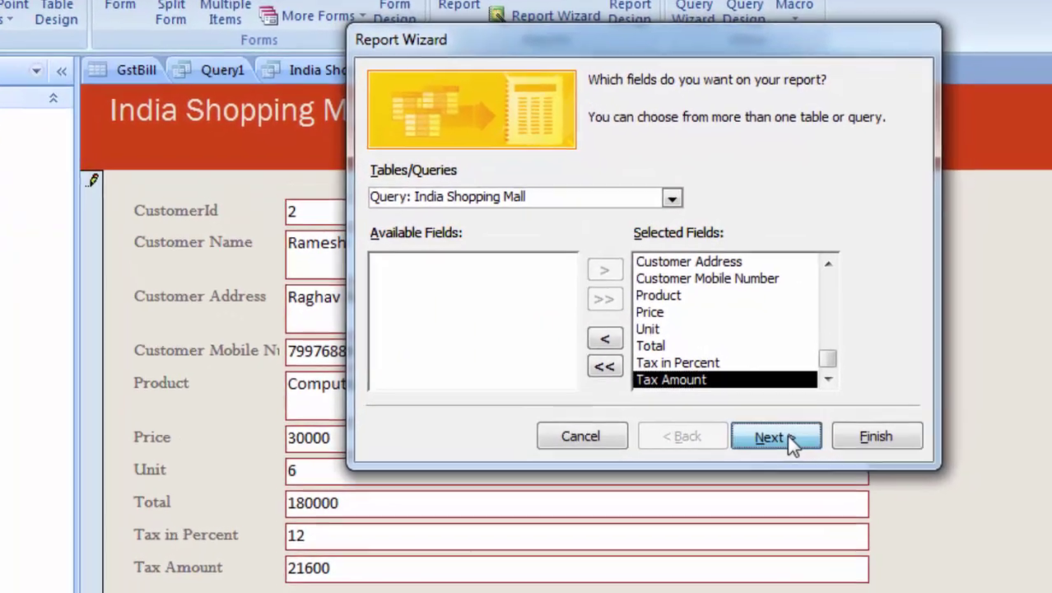
{"action": "left_click", "coordinate": [889, 498]}
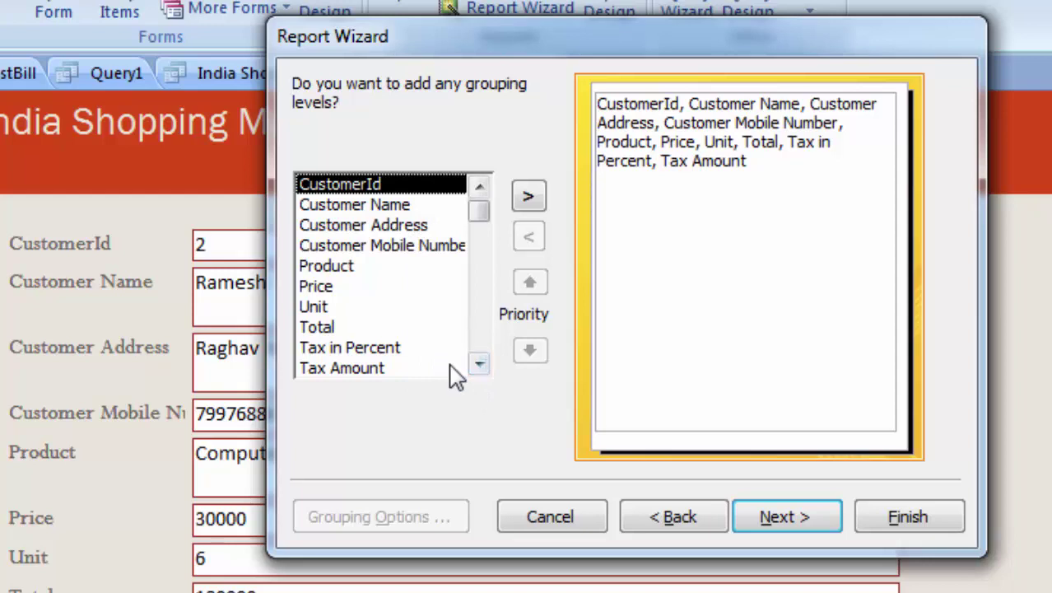
{"action": "left_click_drag", "start_coordinate": [418, 367], "coordinate": [362, 246]}
{"action": "left_click", "coordinate": [528, 197]}
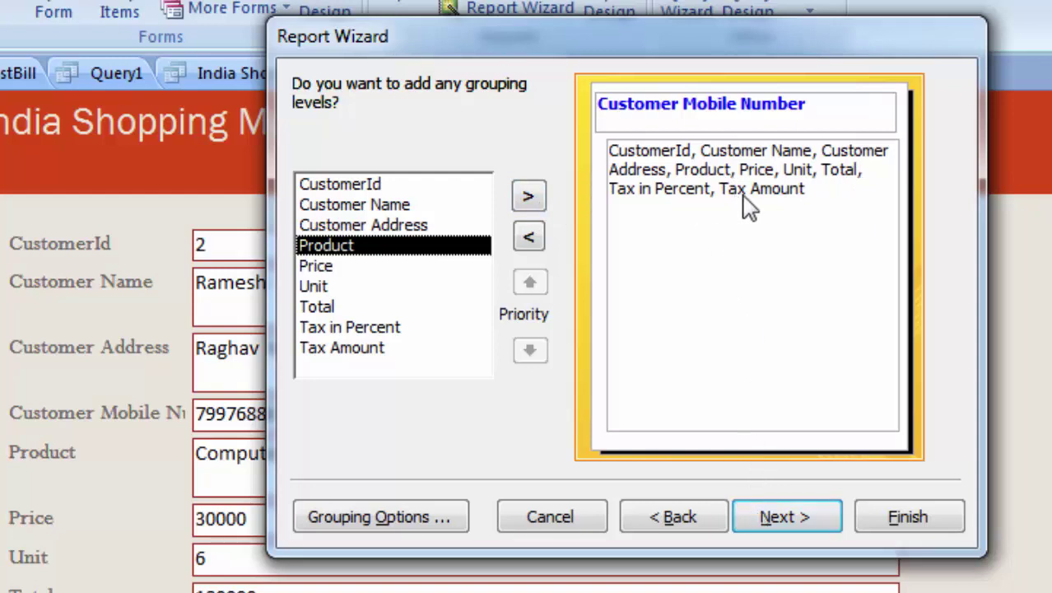
- Sort by CustomerId, keep the Stepped portrait layout and Access 2007 style, and finish the report
{"action": "left_click", "coordinate": [786, 523]}
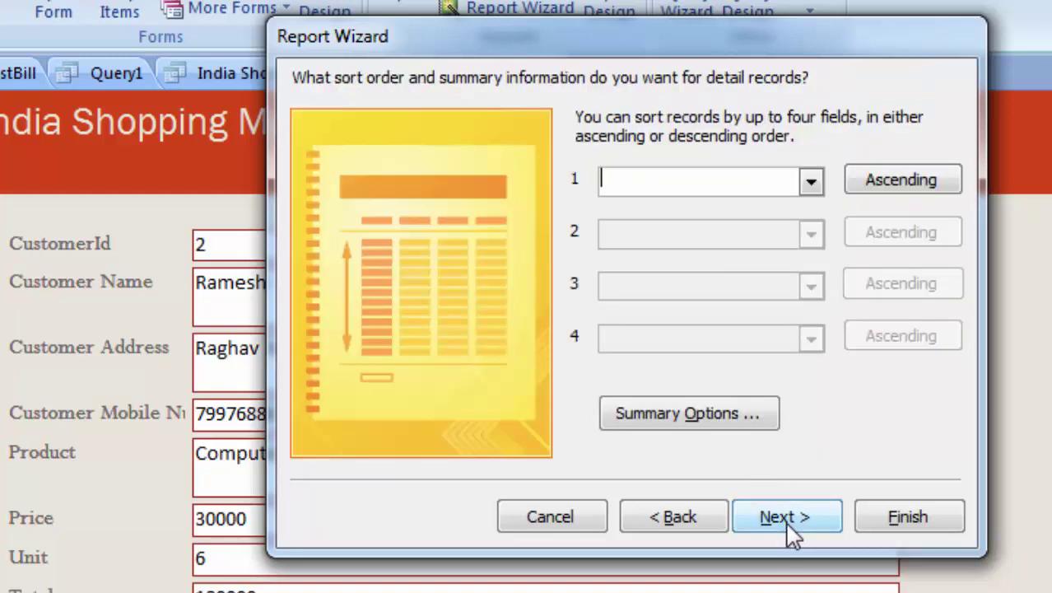
{"action": "left_click", "coordinate": [811, 183]}
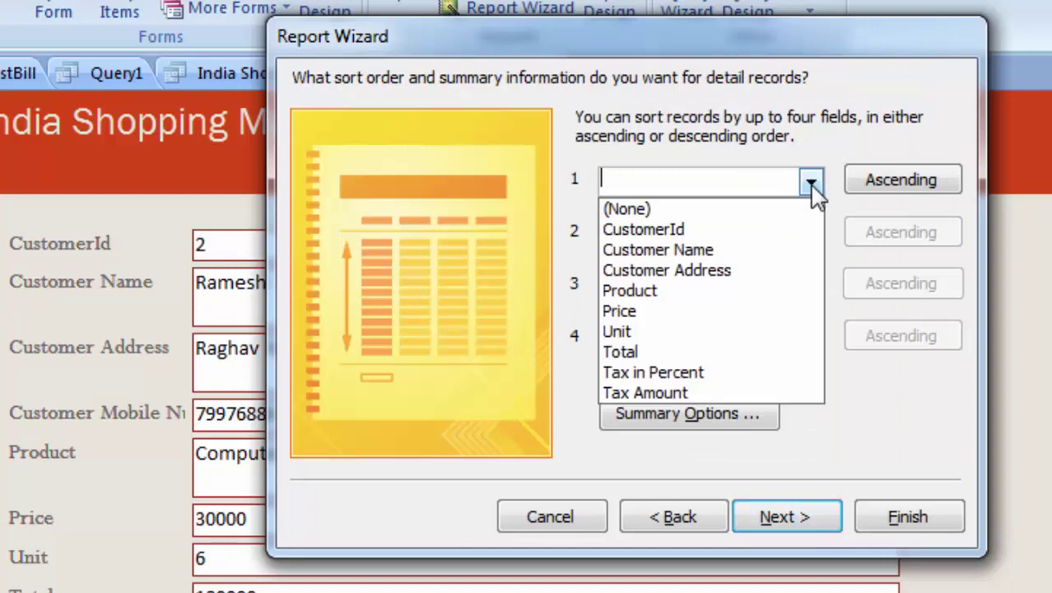
{"action": "left_click", "coordinate": [760, 234]}
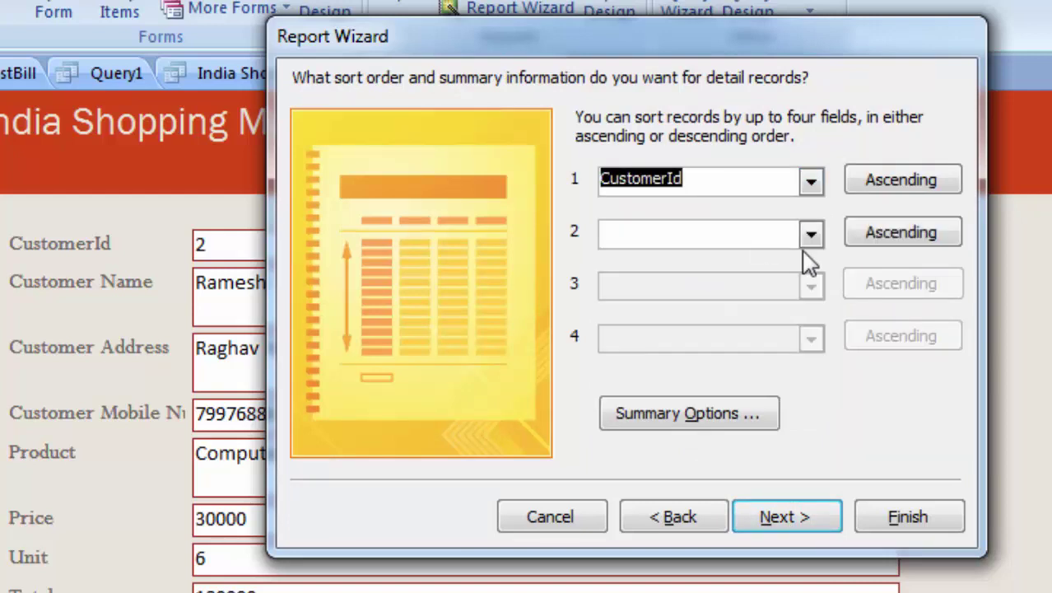
{"action": "left_click", "coordinate": [786, 527]}
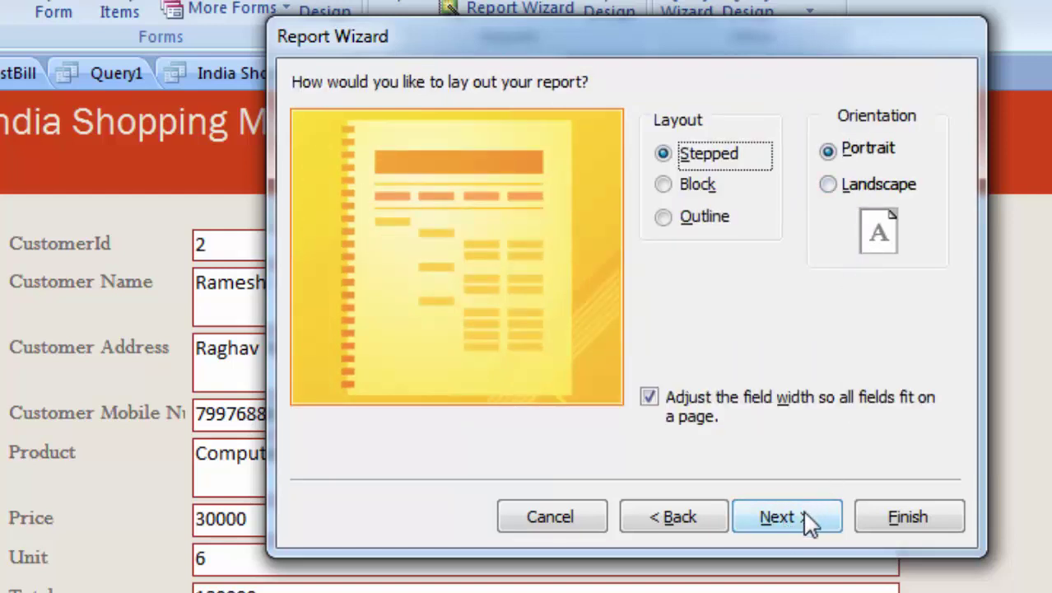
{"action": "left_click", "coordinate": [809, 522]}
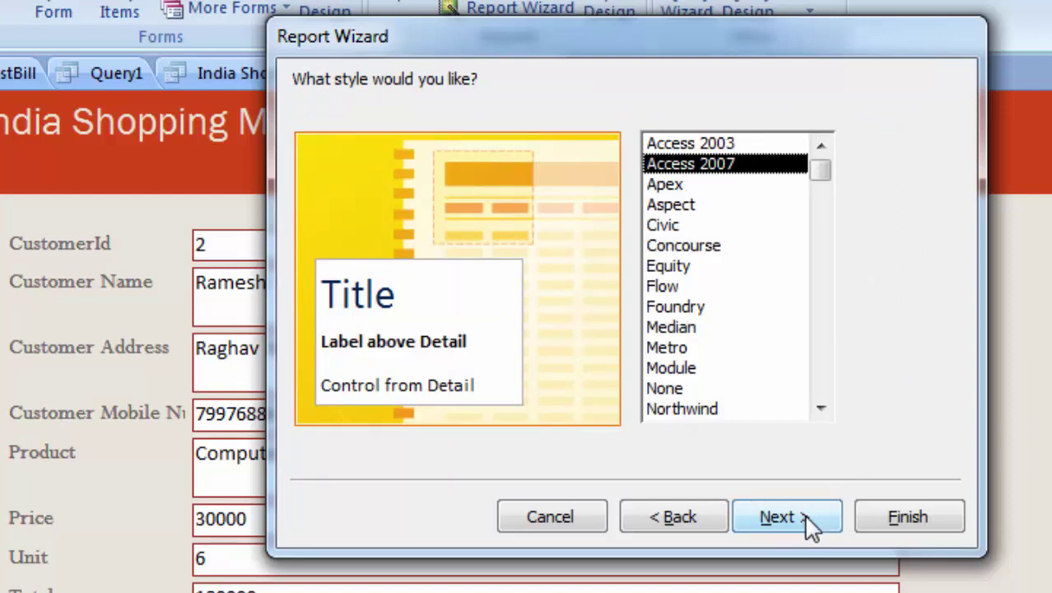
{"action": "left_click", "coordinate": [809, 523]}
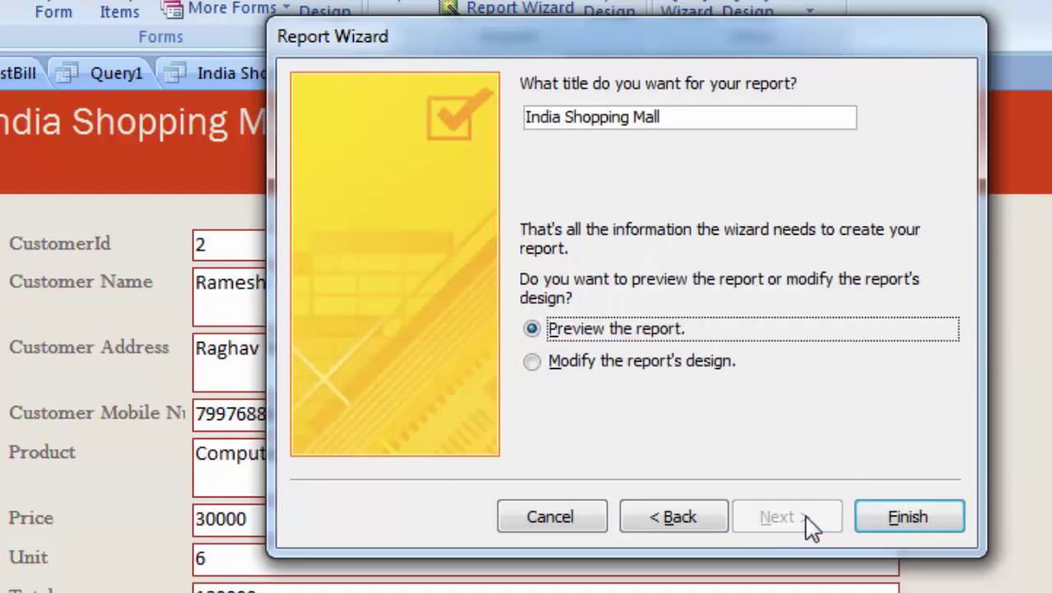
{"action": "left_click", "coordinate": [910, 521]}
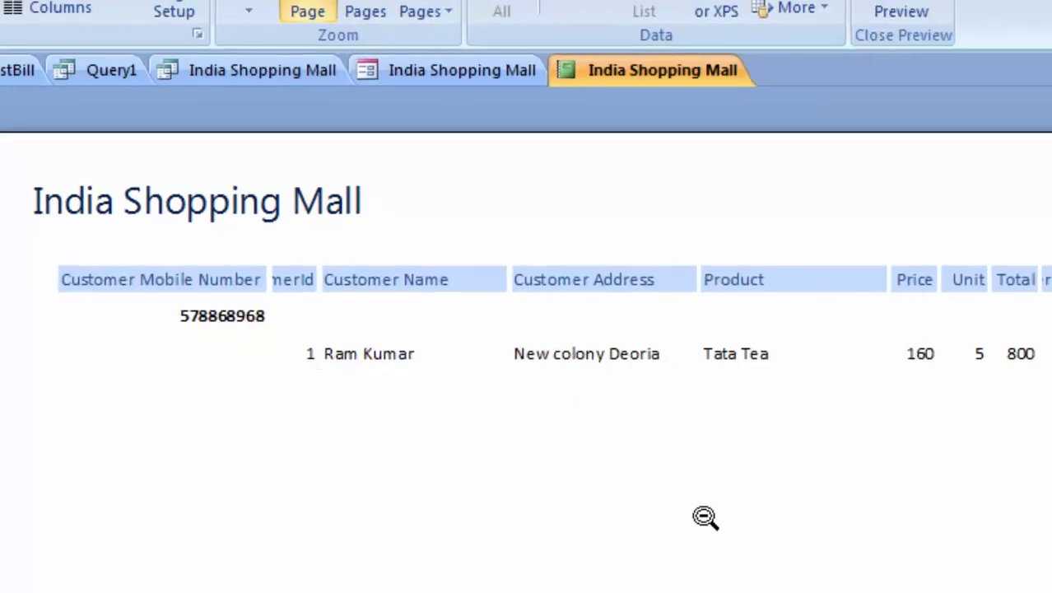
- Zoom and scroll through the report preview, then switch to Design View
{"action": "left_click", "coordinate": [427, 291]}
{"action": "left_click", "coordinate": [426, 291]}
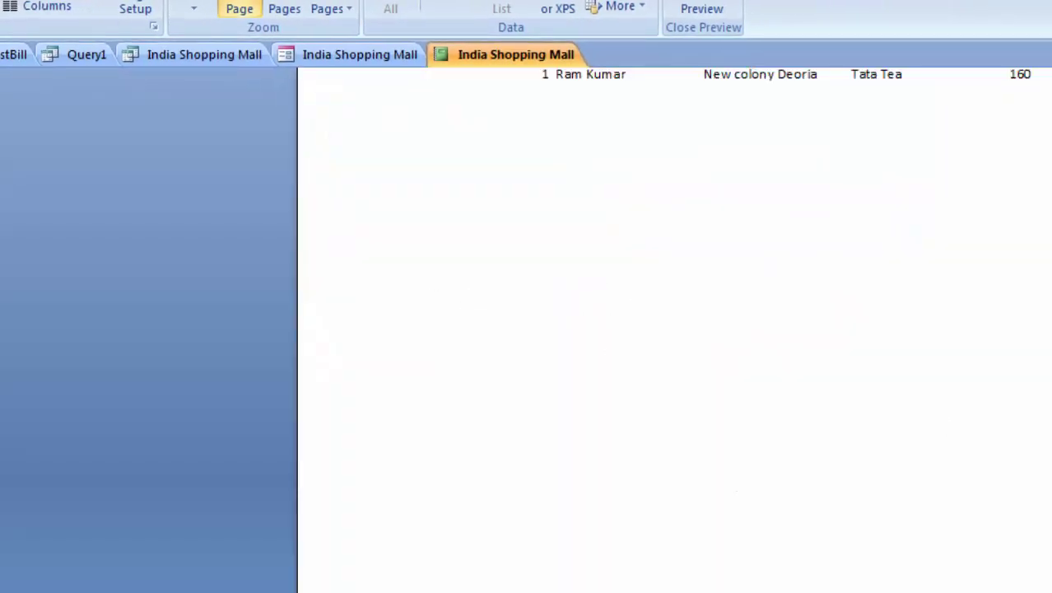
{"action": "scroll", "coordinate": [527, 329], "scroll_direction": "right", "scroll_amount": 5}
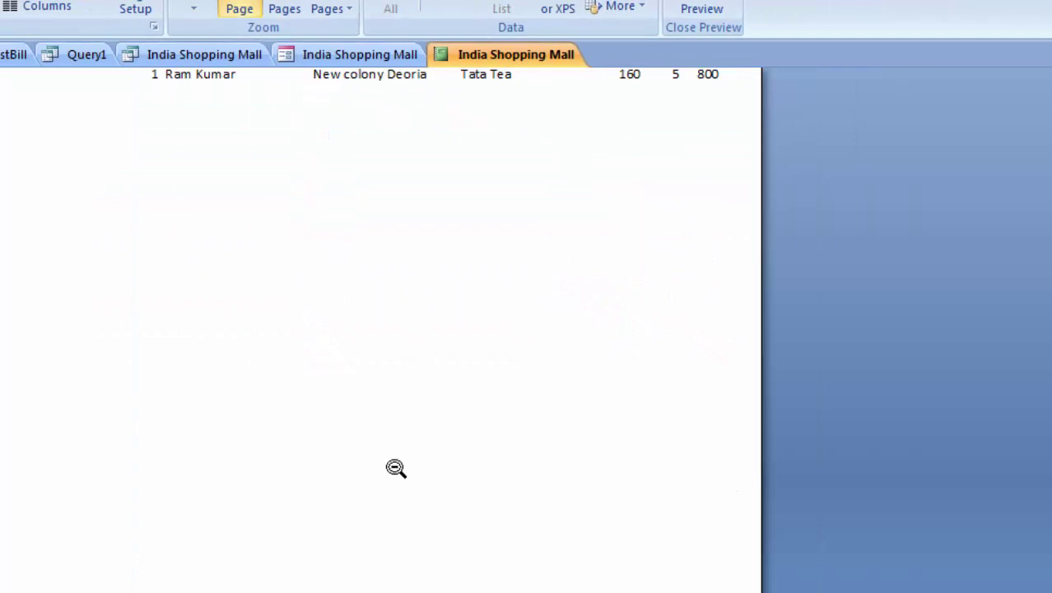
{"action": "scroll", "coordinate": [403, 461], "scroll_direction": "up", "scroll_amount": 3}
{"action": "scroll", "coordinate": [416, 448], "scroll_direction": "up", "scroll_amount": 3}
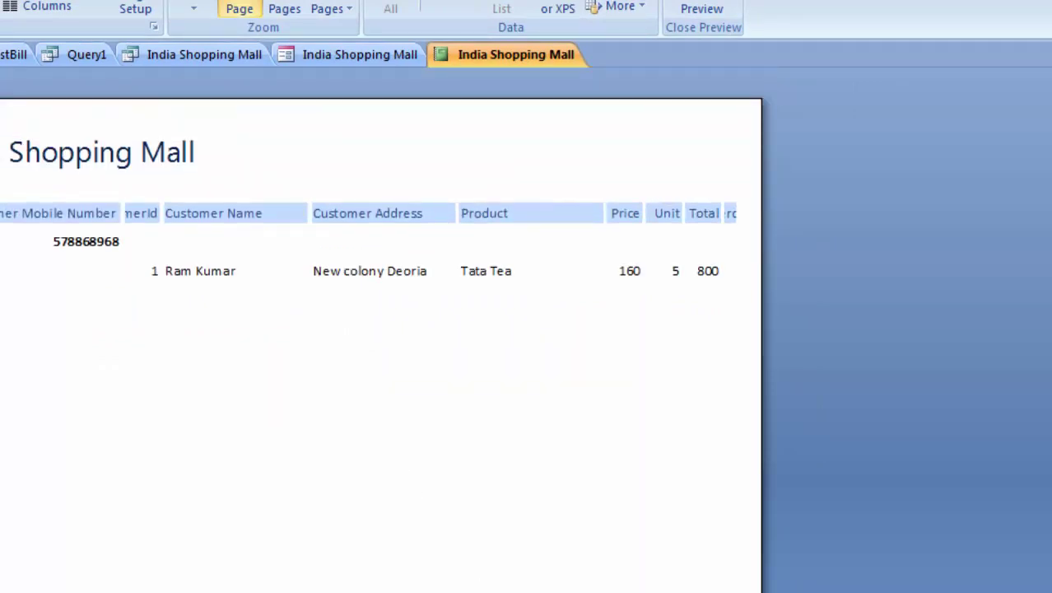
{"action": "scroll", "coordinate": [378, 346], "scroll_direction": "left", "scroll_amount": 3}
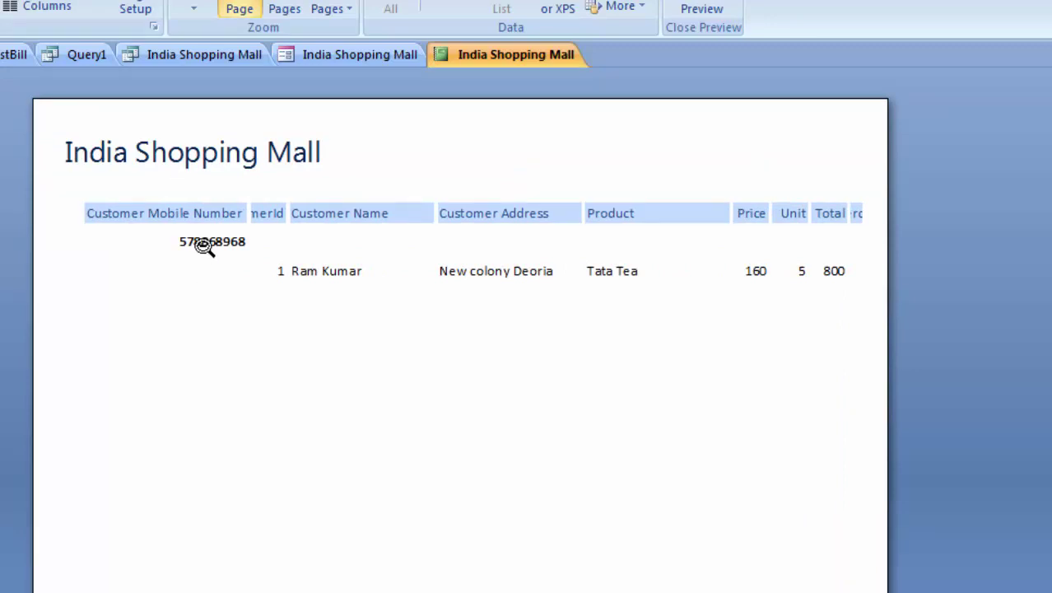
{"action": "left_click", "coordinate": [280, 241]}
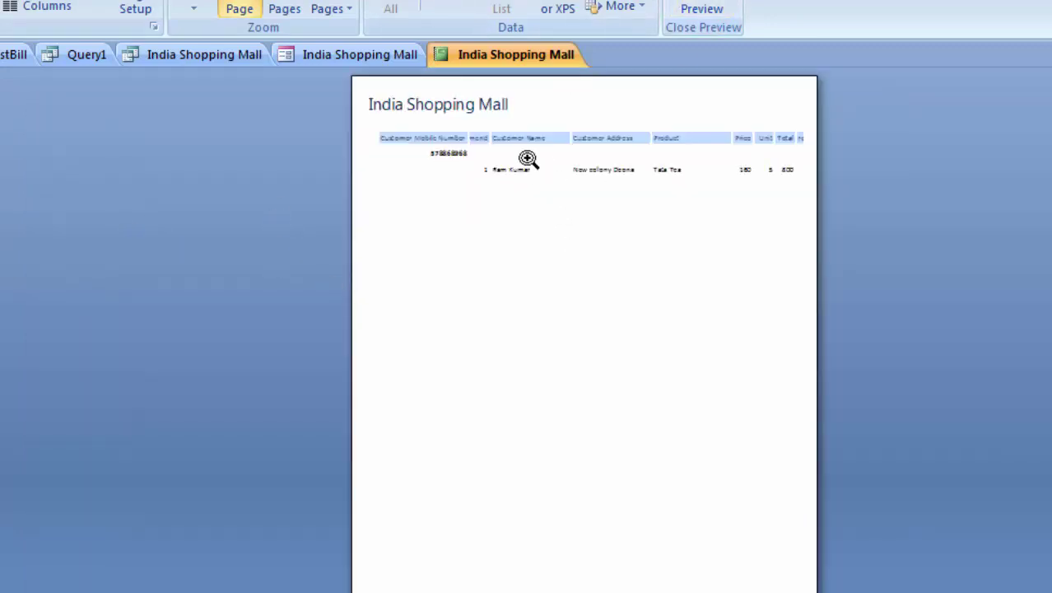
{"action": "left_click", "coordinate": [702, 13]}
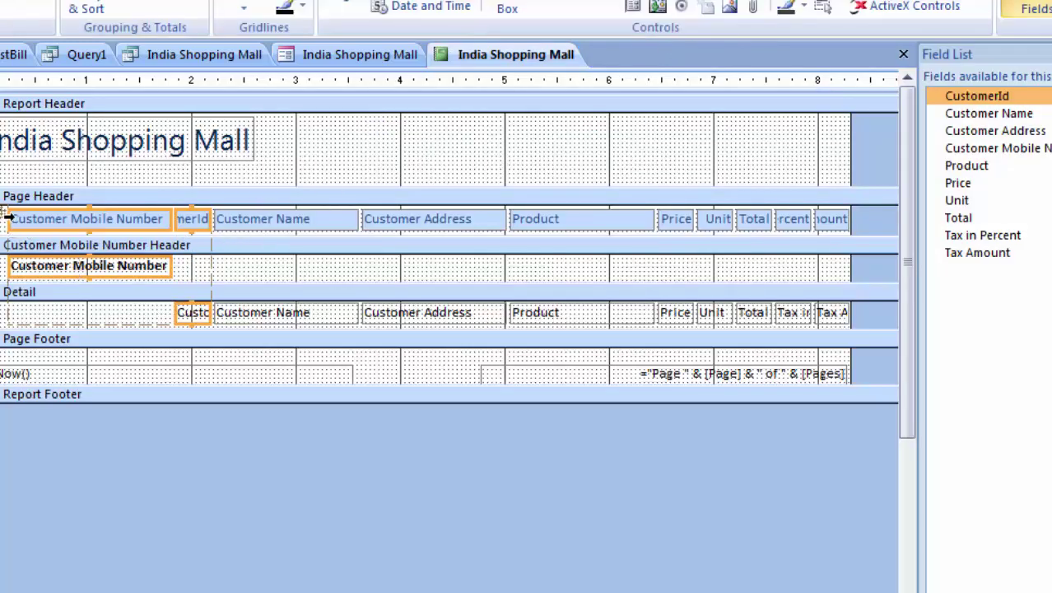
- Widen the CustomerId heading label so its text shows fully
{"action": "left_click", "coordinate": [211, 218]}
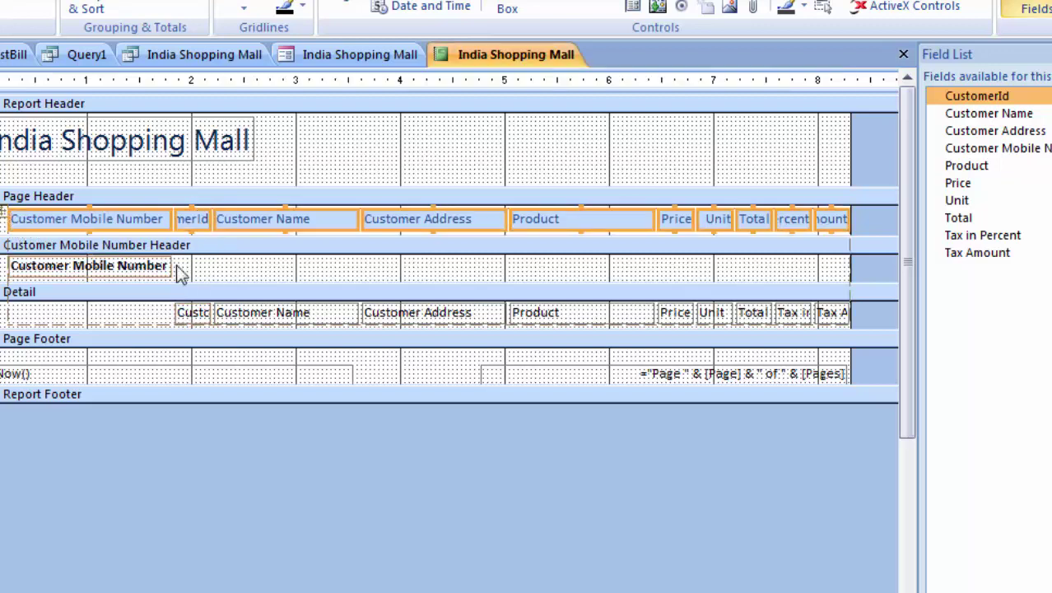
{"action": "left_click", "coordinate": [184, 294]}
{"action": "left_click", "coordinate": [201, 223]}
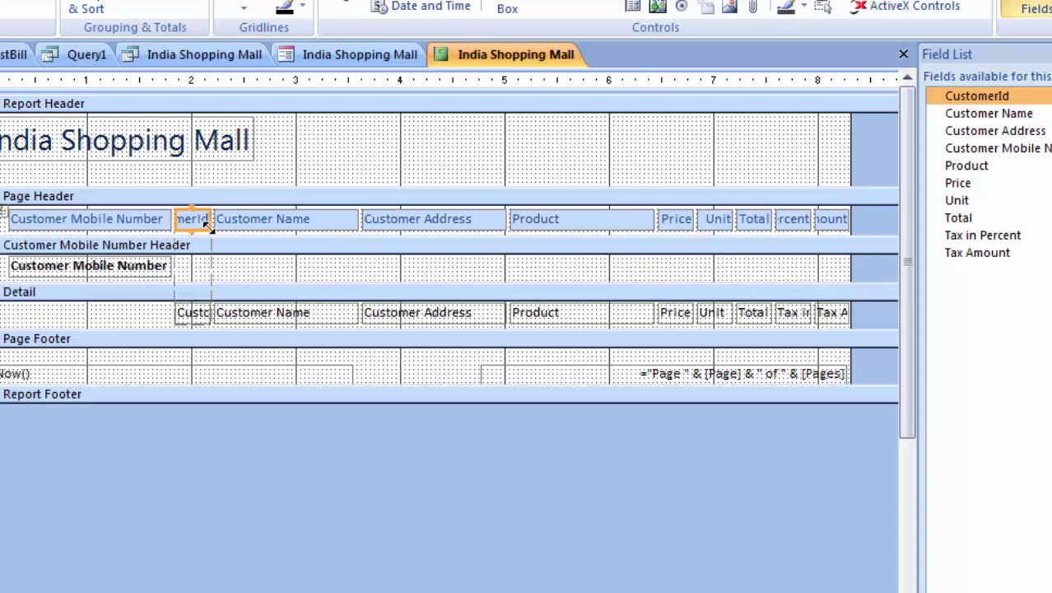
{"action": "left_click_drag", "start_coordinate": [212, 220], "coordinate": [230, 223]}
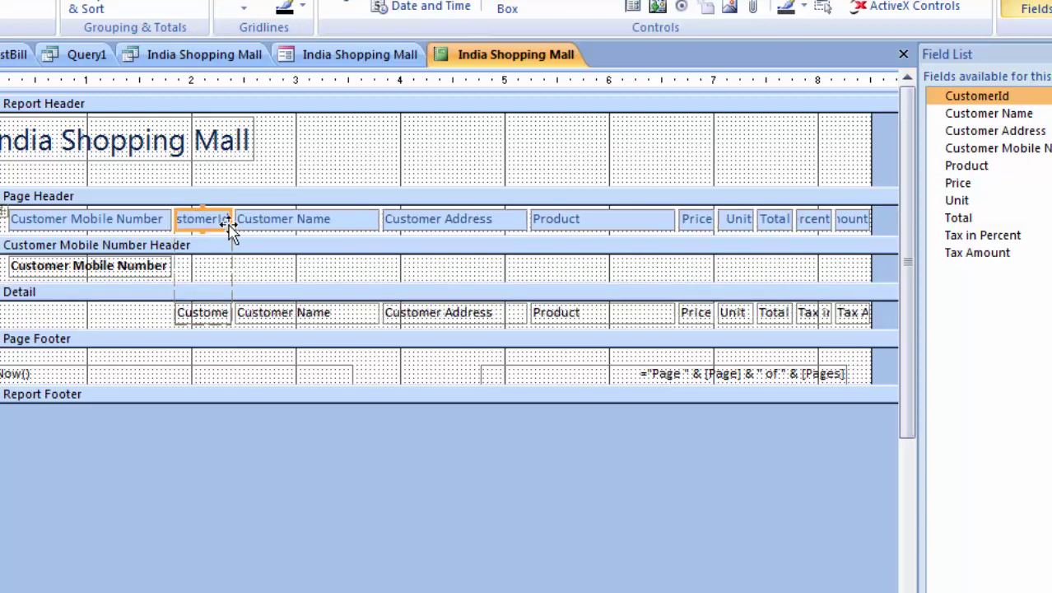
- Move the Customer Mobile Number heading to the report's left edge and narrow it
{"action": "left_click", "coordinate": [8, 219]}
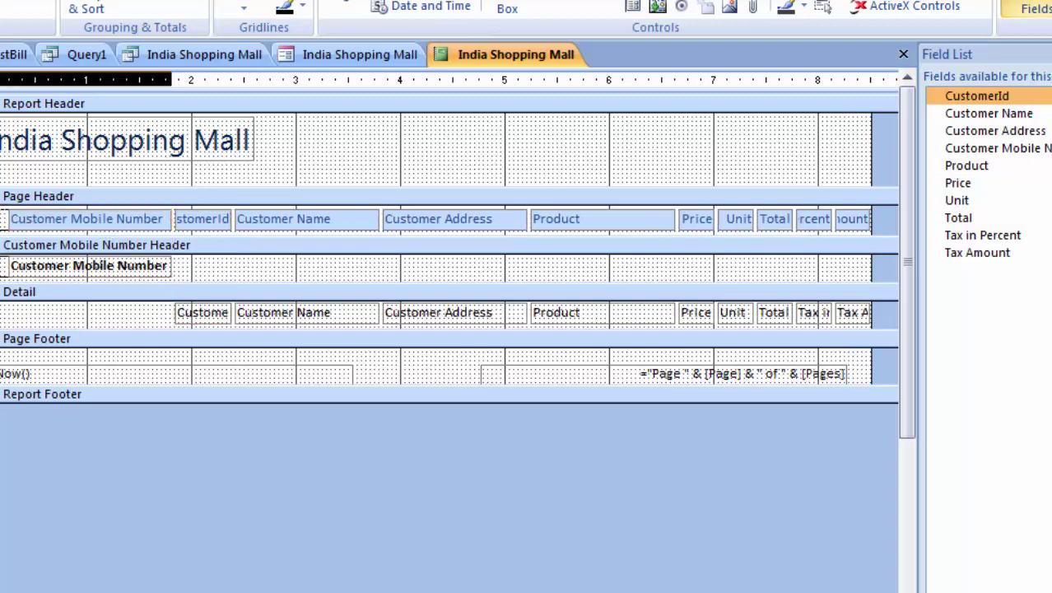
{"action": "left_click_drag", "start_coordinate": [8, 219], "coordinate": [0, 219]}
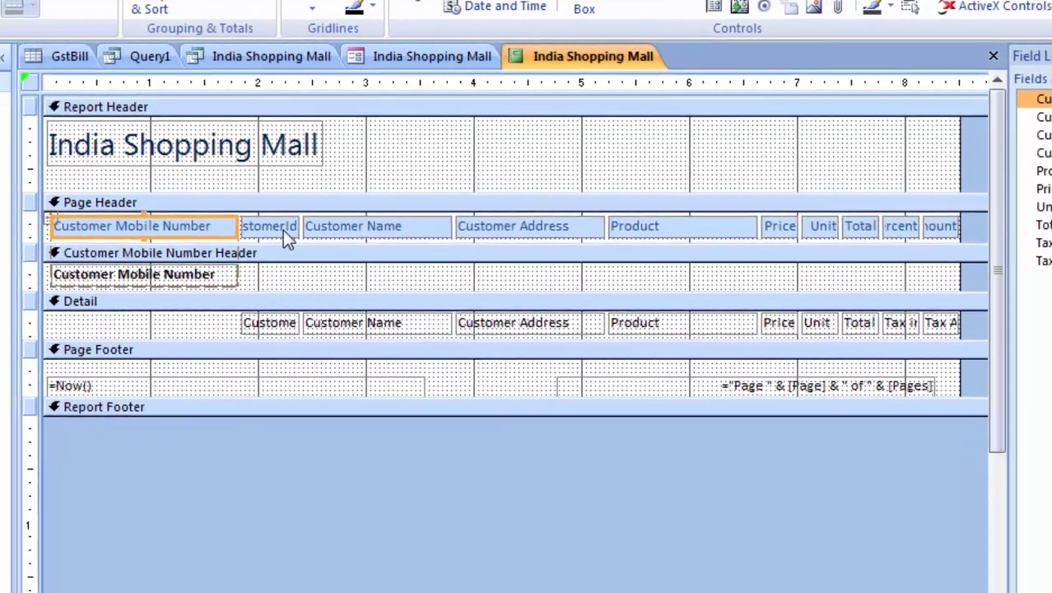
{"action": "left_click", "coordinate": [272, 227]}
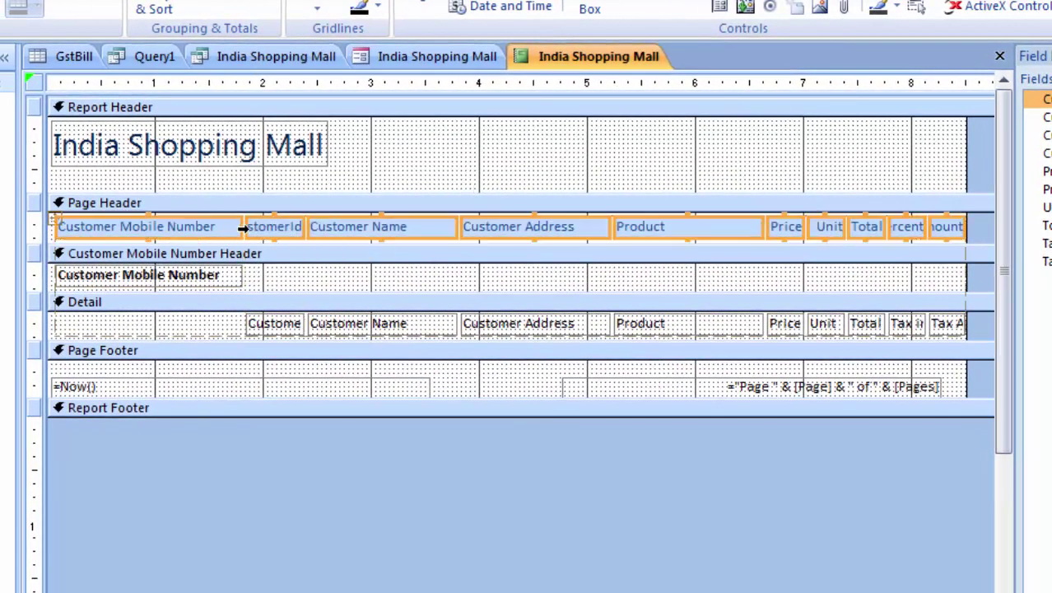
{"action": "left_click", "coordinate": [270, 288]}
{"action": "left_click", "coordinate": [233, 233]}
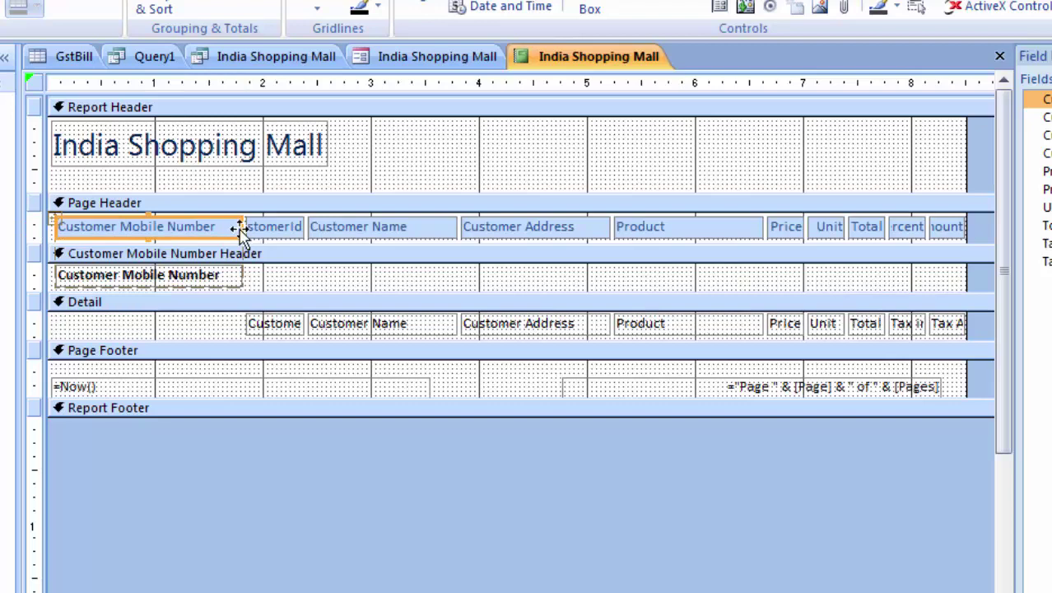
{"action": "left_click_drag", "start_coordinate": [240, 227], "coordinate": [222, 228]}
{"action": "left_click", "coordinate": [243, 233]}
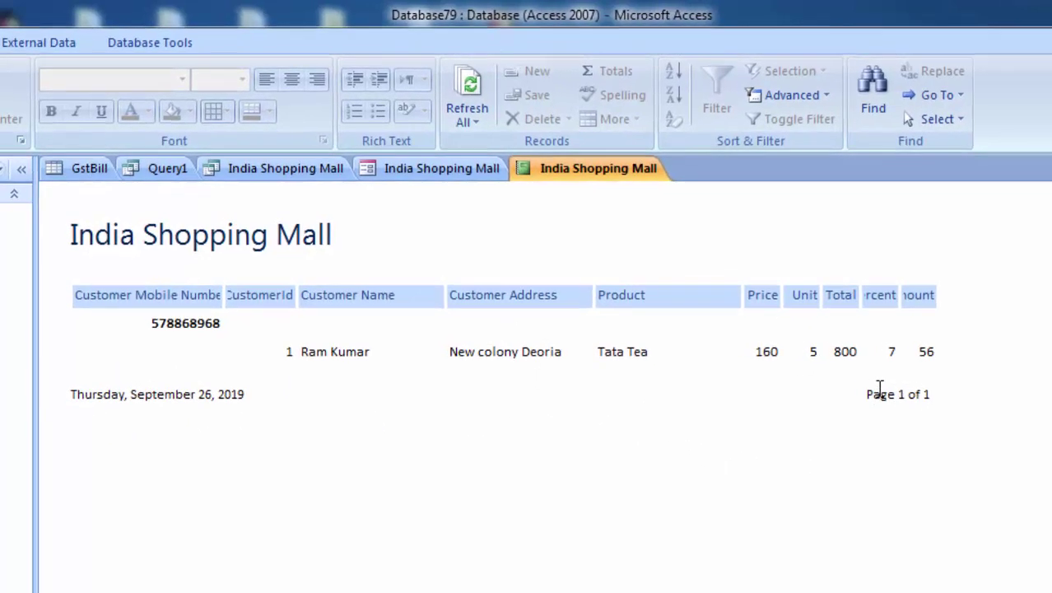
{"action": "left_click", "coordinate": [883, 294]}
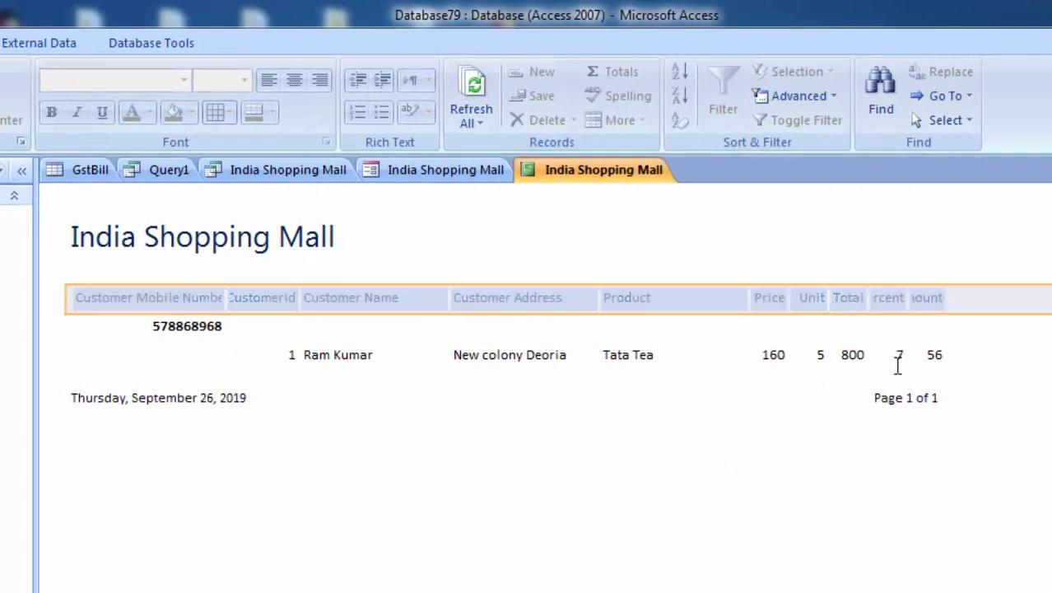